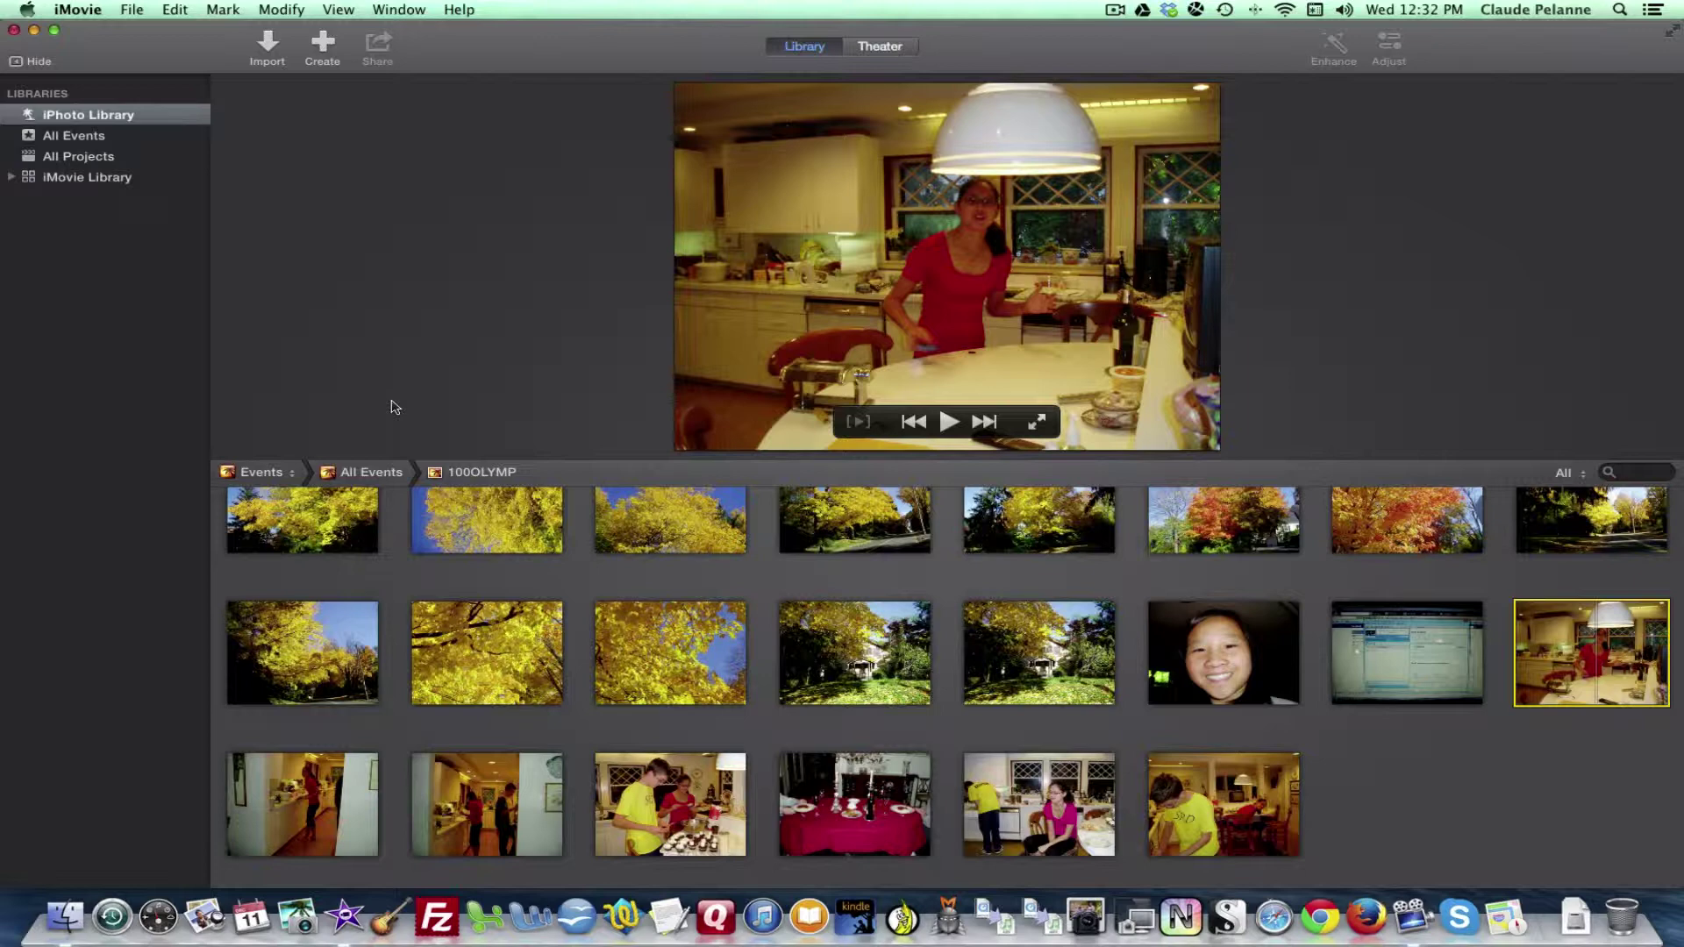
# - Show the iPhoto library by Faces, then by the Places map
pyautogui.click(290, 481)
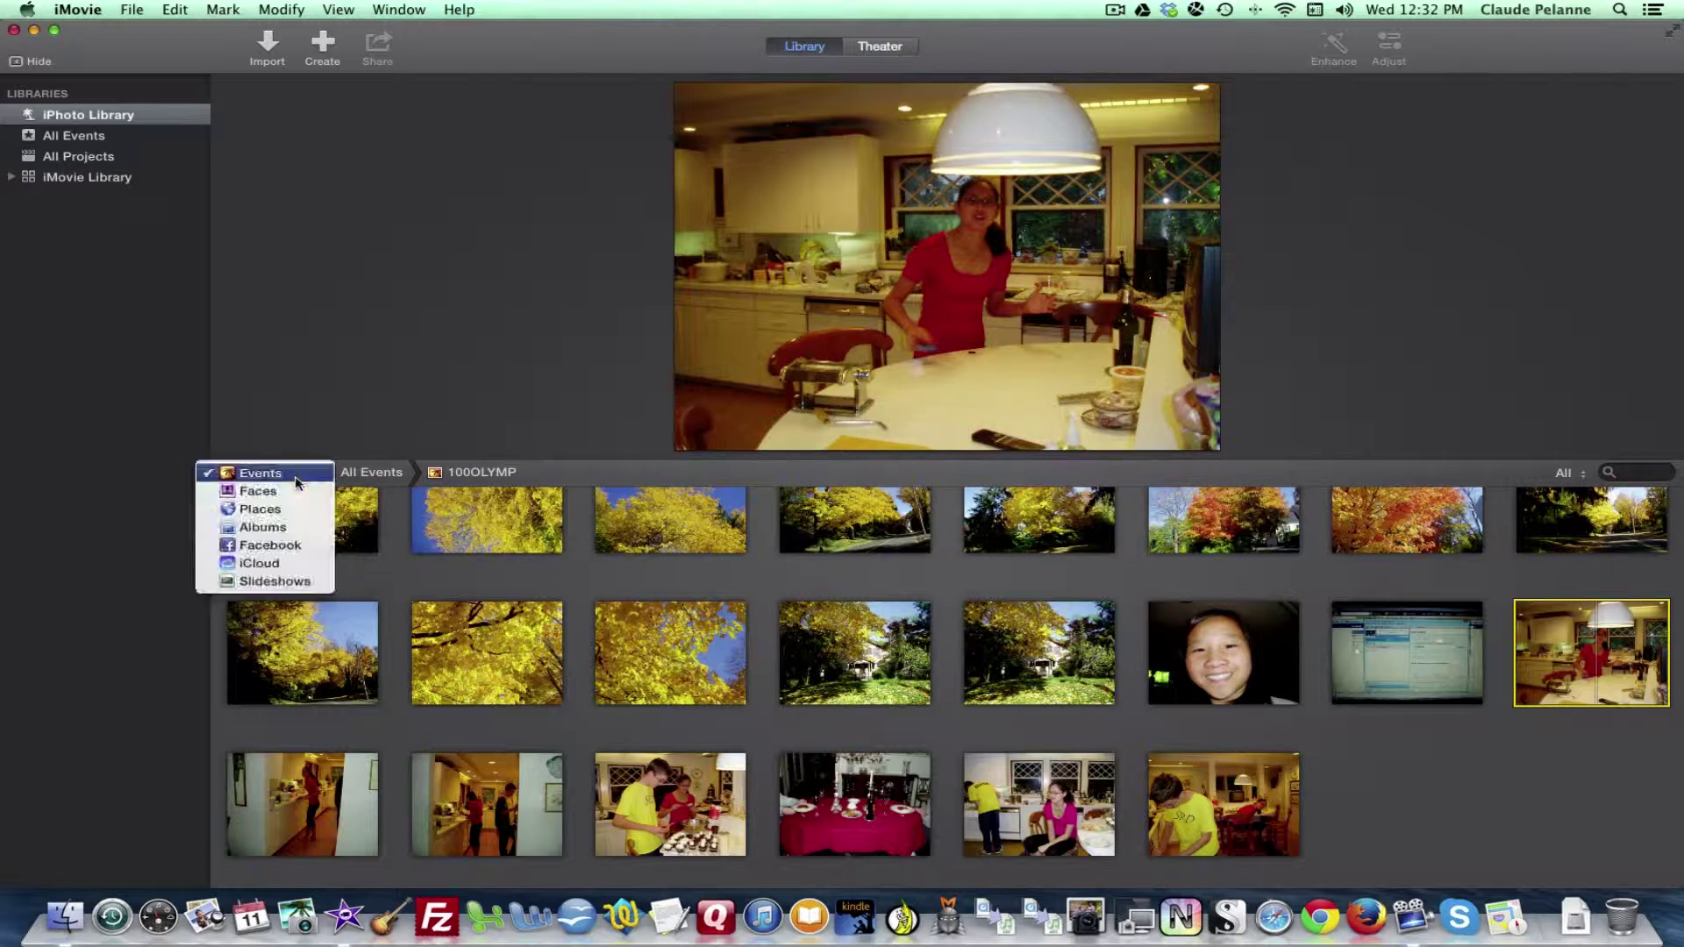
pyautogui.click(383, 484)
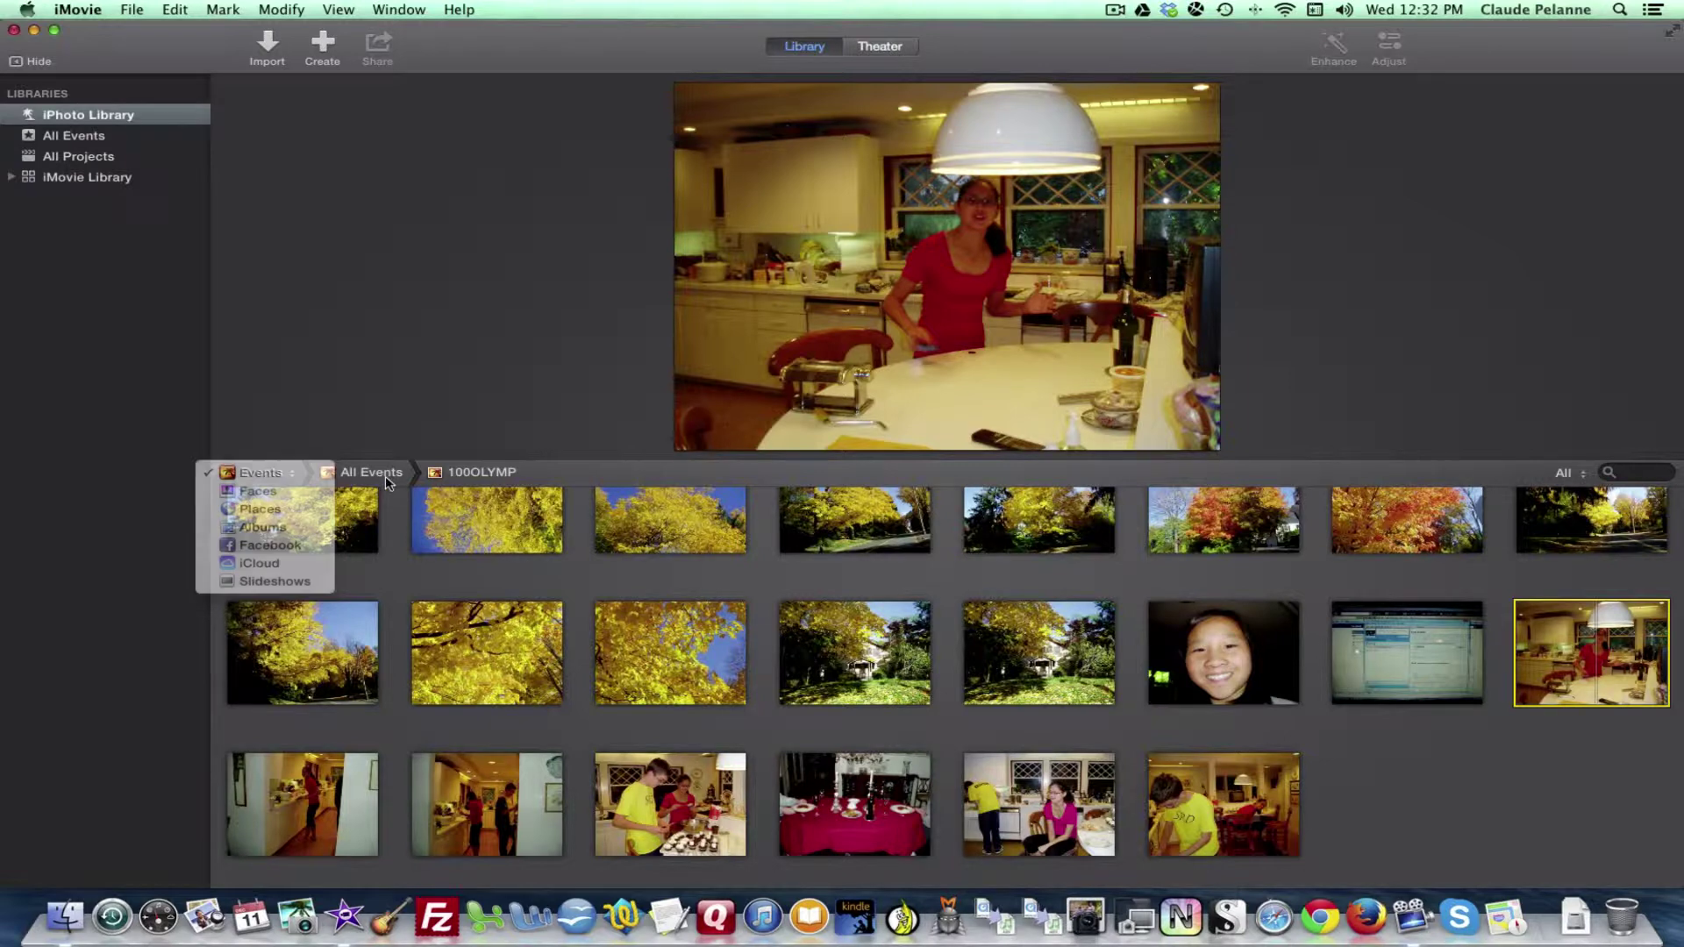
pyautogui.click(296, 481)
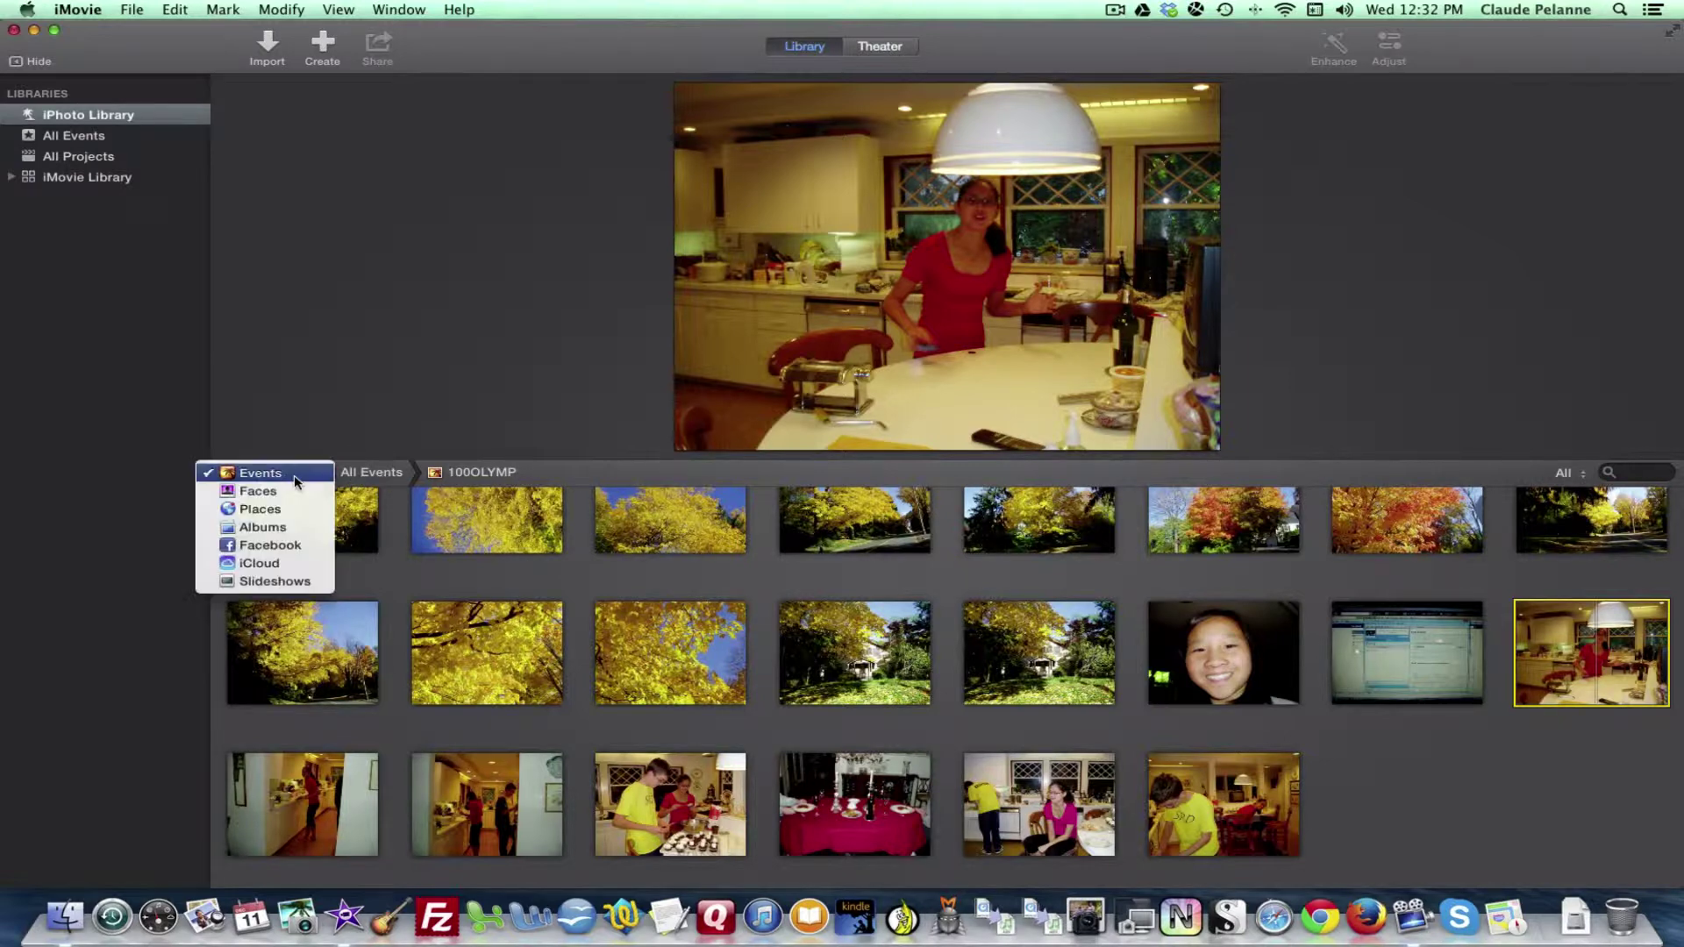
pyautogui.click(270, 492)
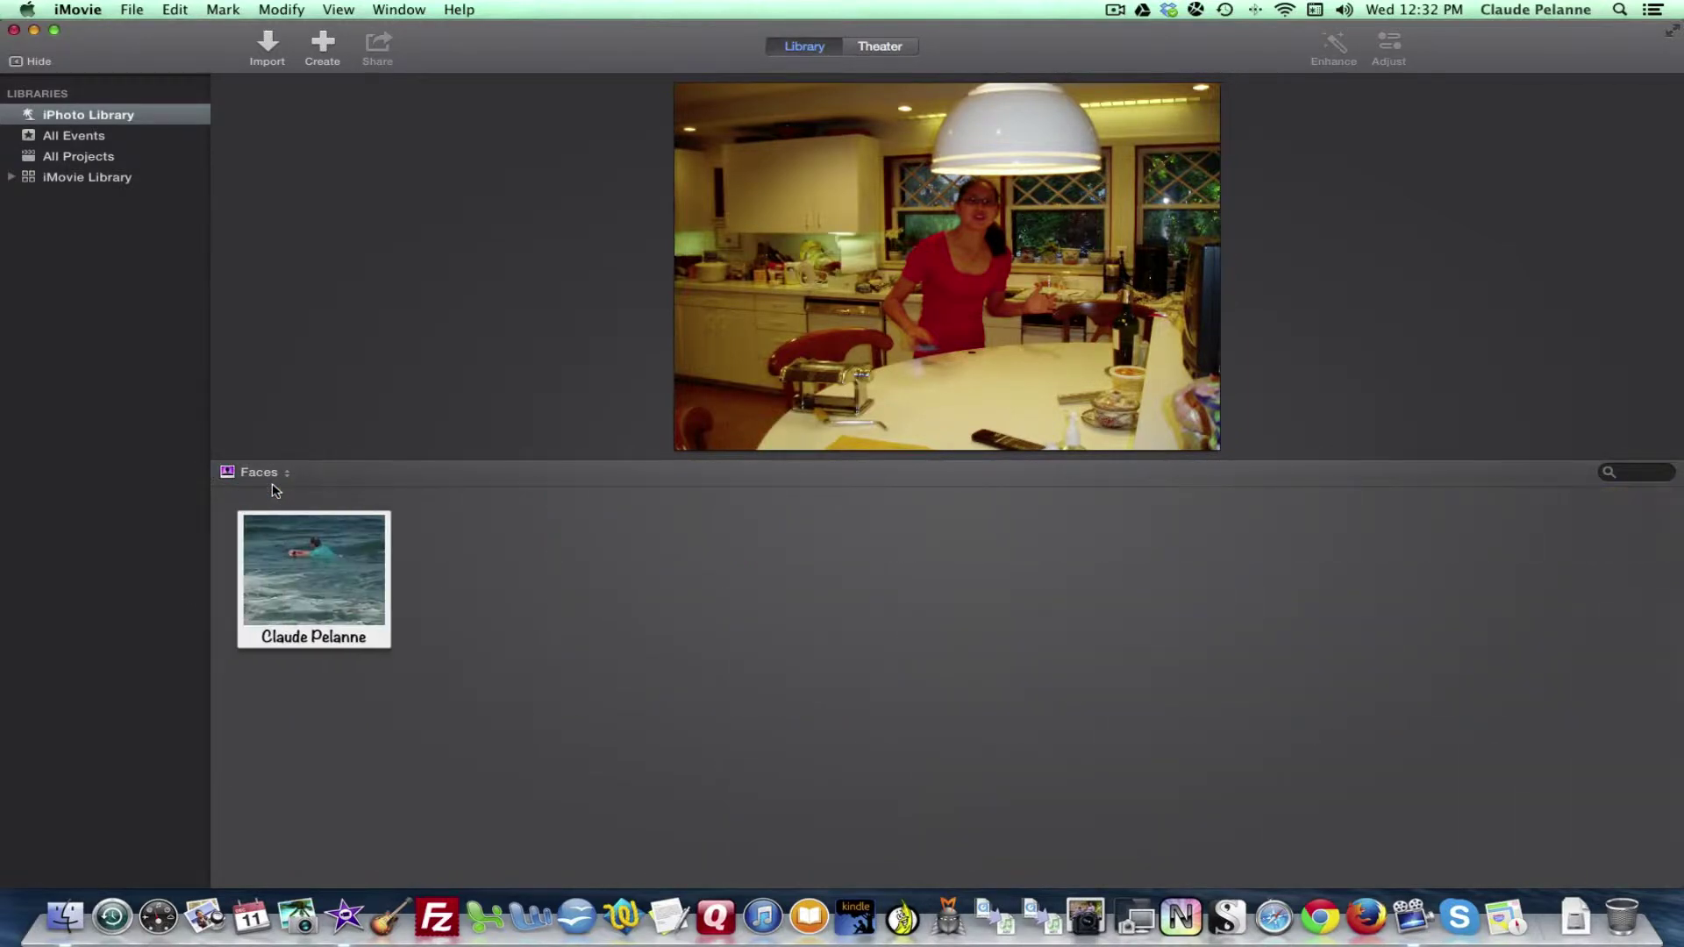
pyautogui.click(287, 475)
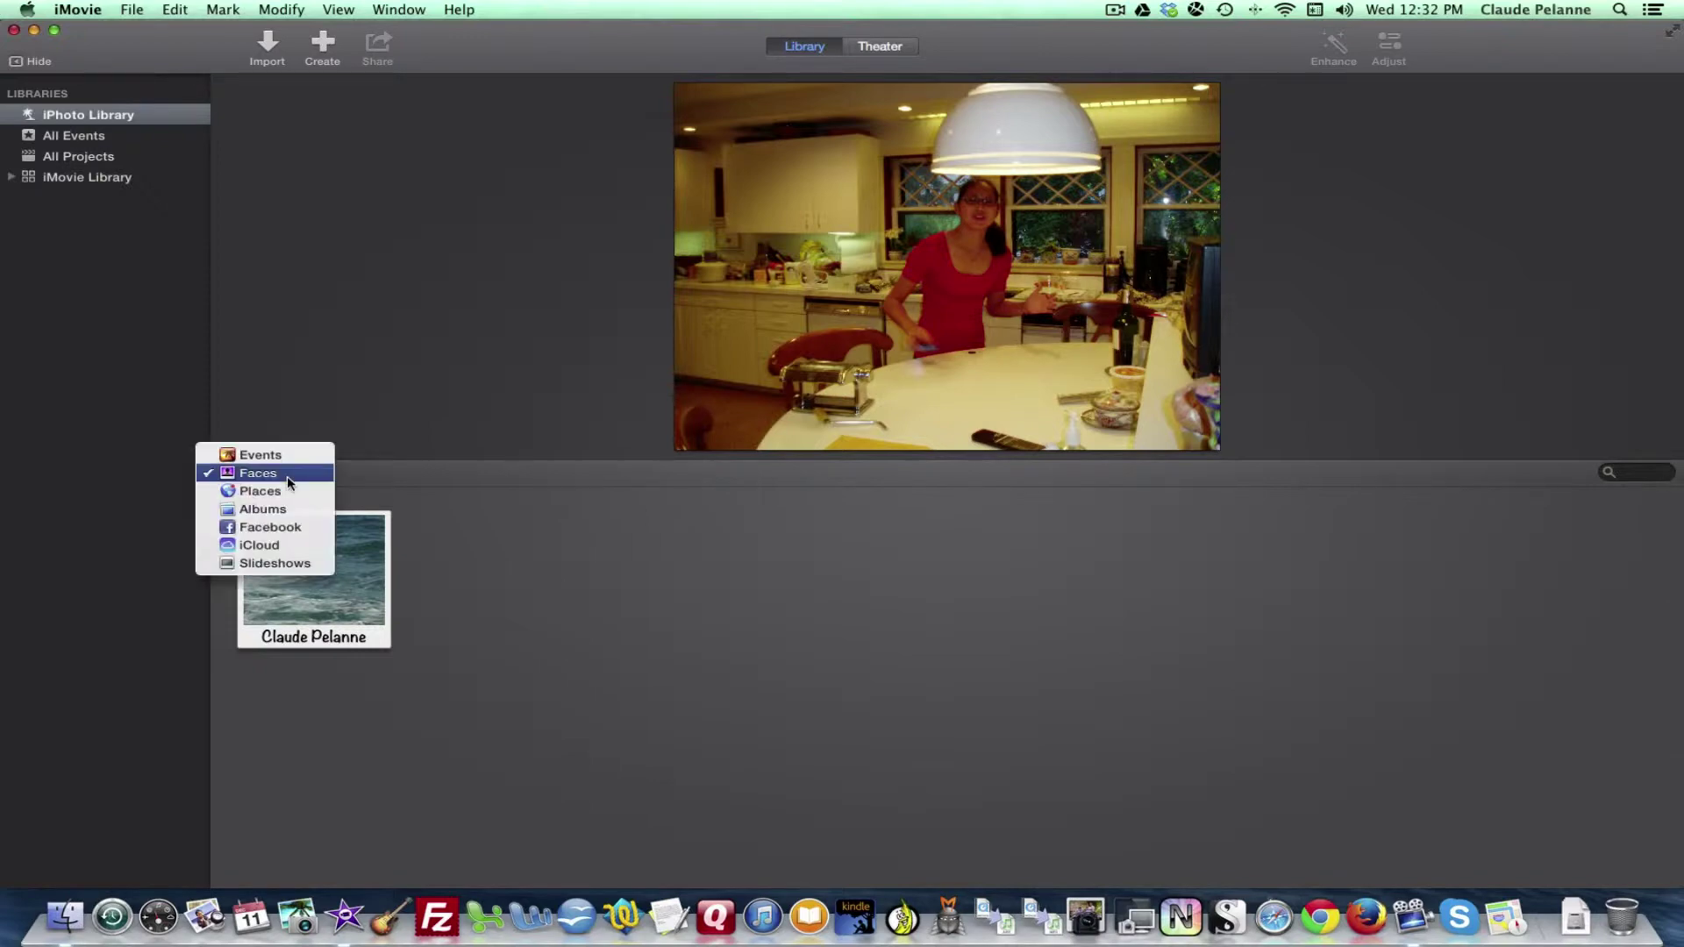
pyautogui.click(282, 493)
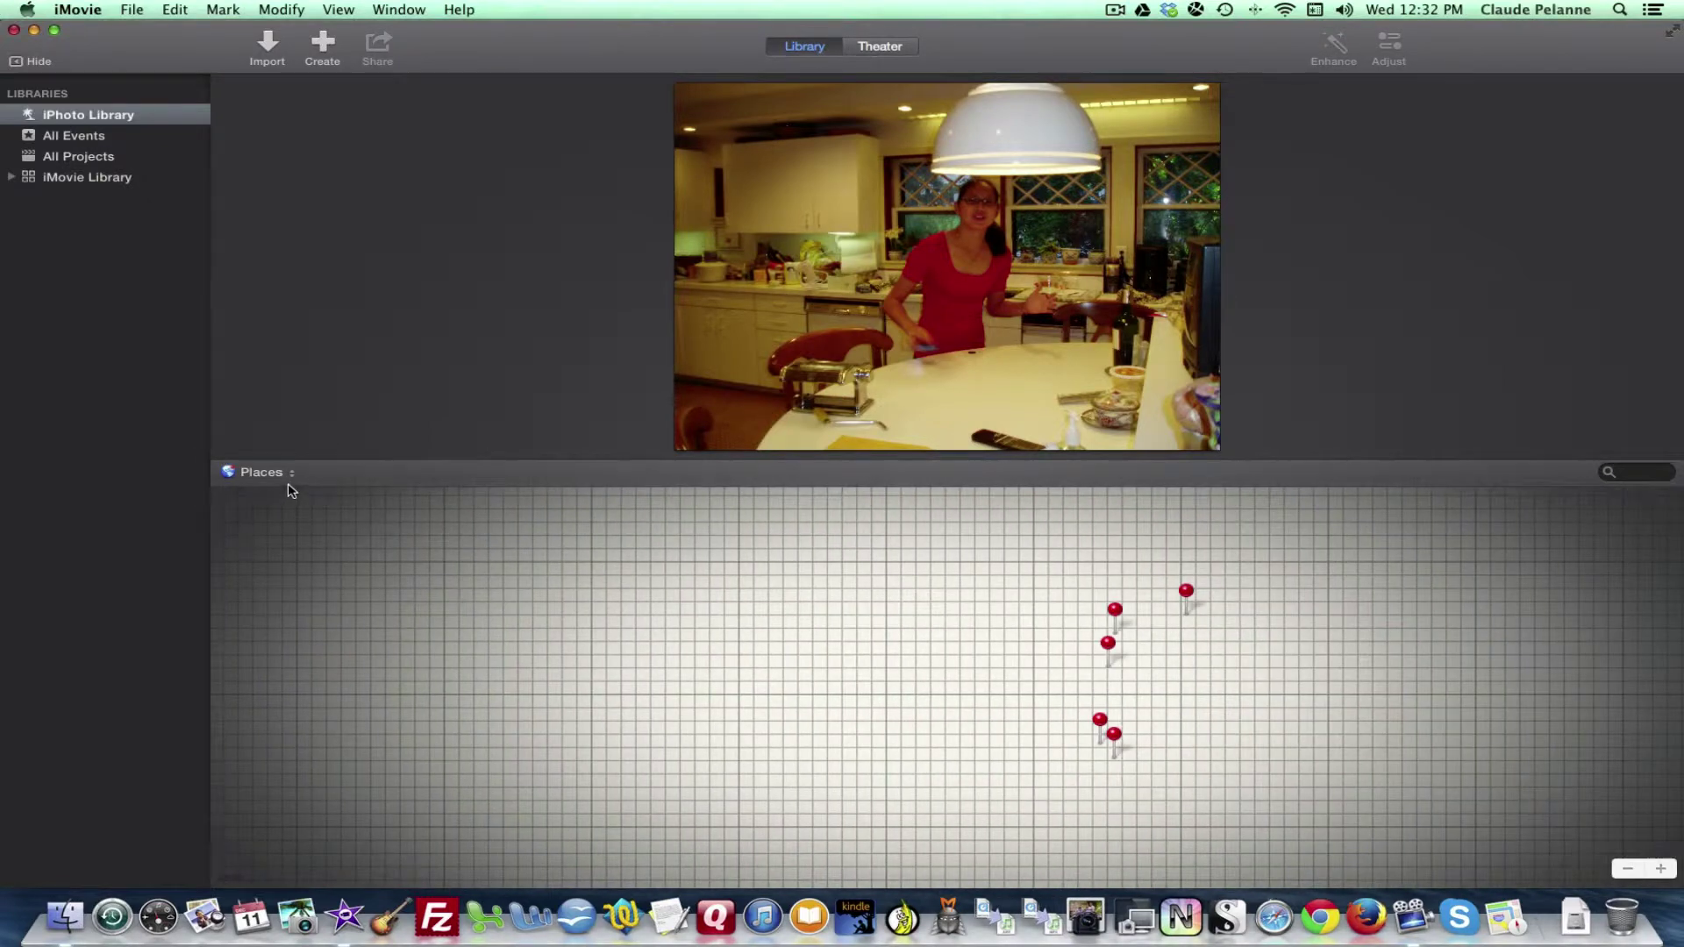
# - Step through the Albums, Facebook and iCloud My Photo Stream sources
pyautogui.click(292, 481)
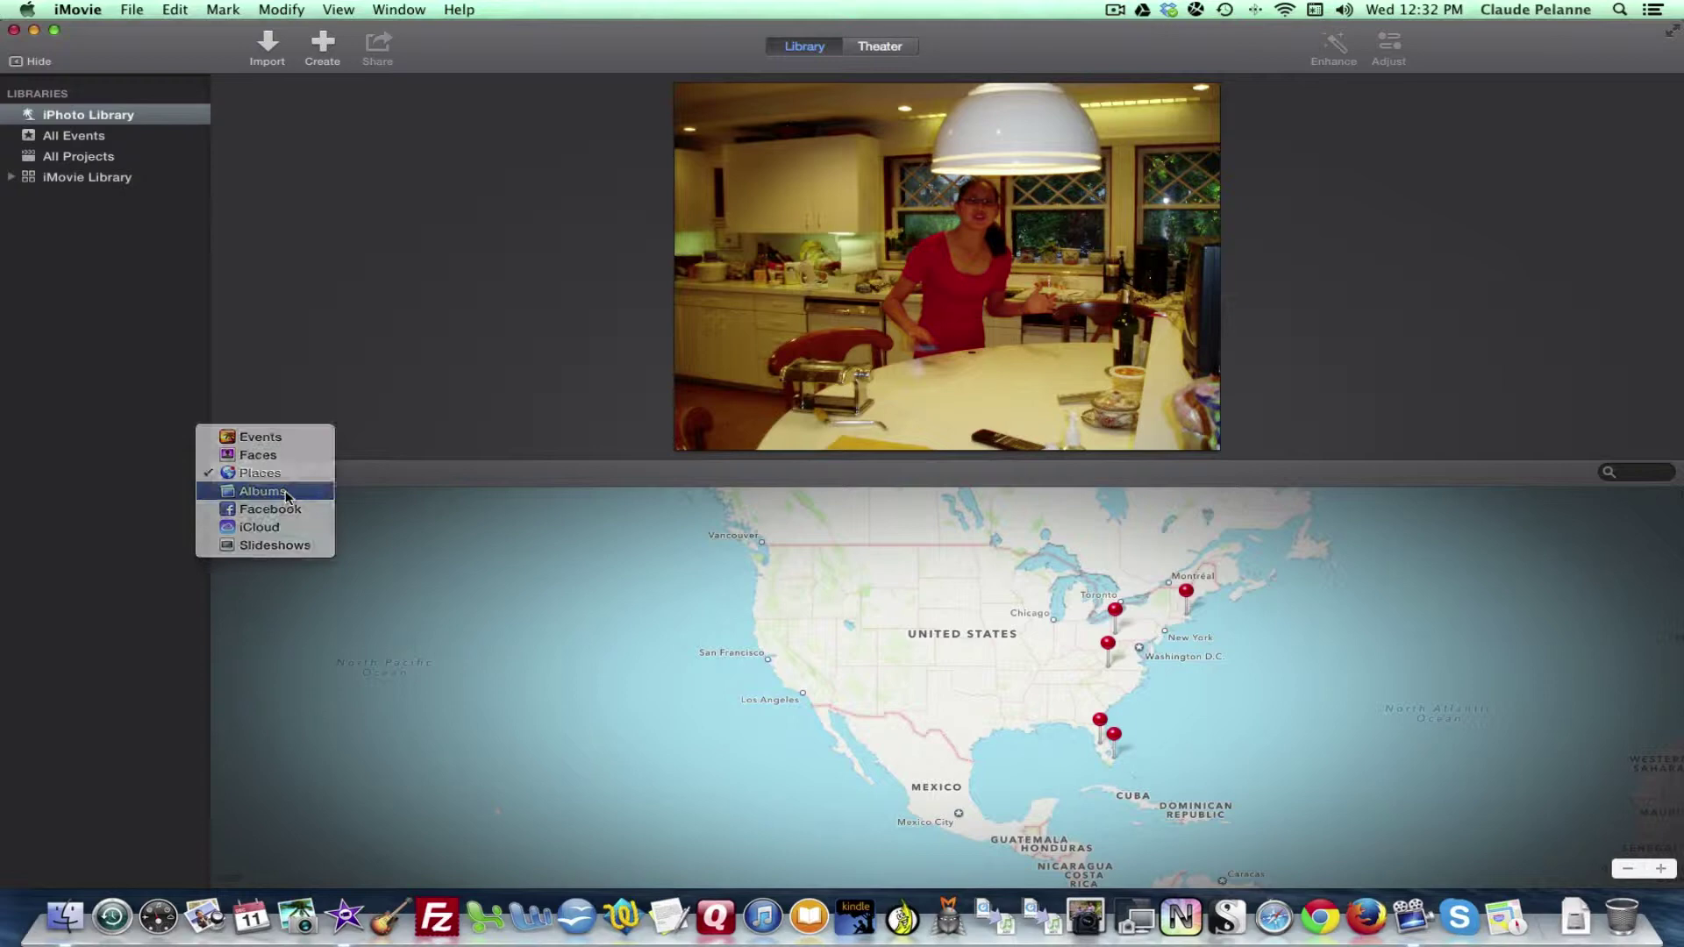
pyautogui.click(286, 494)
pyautogui.click(294, 475)
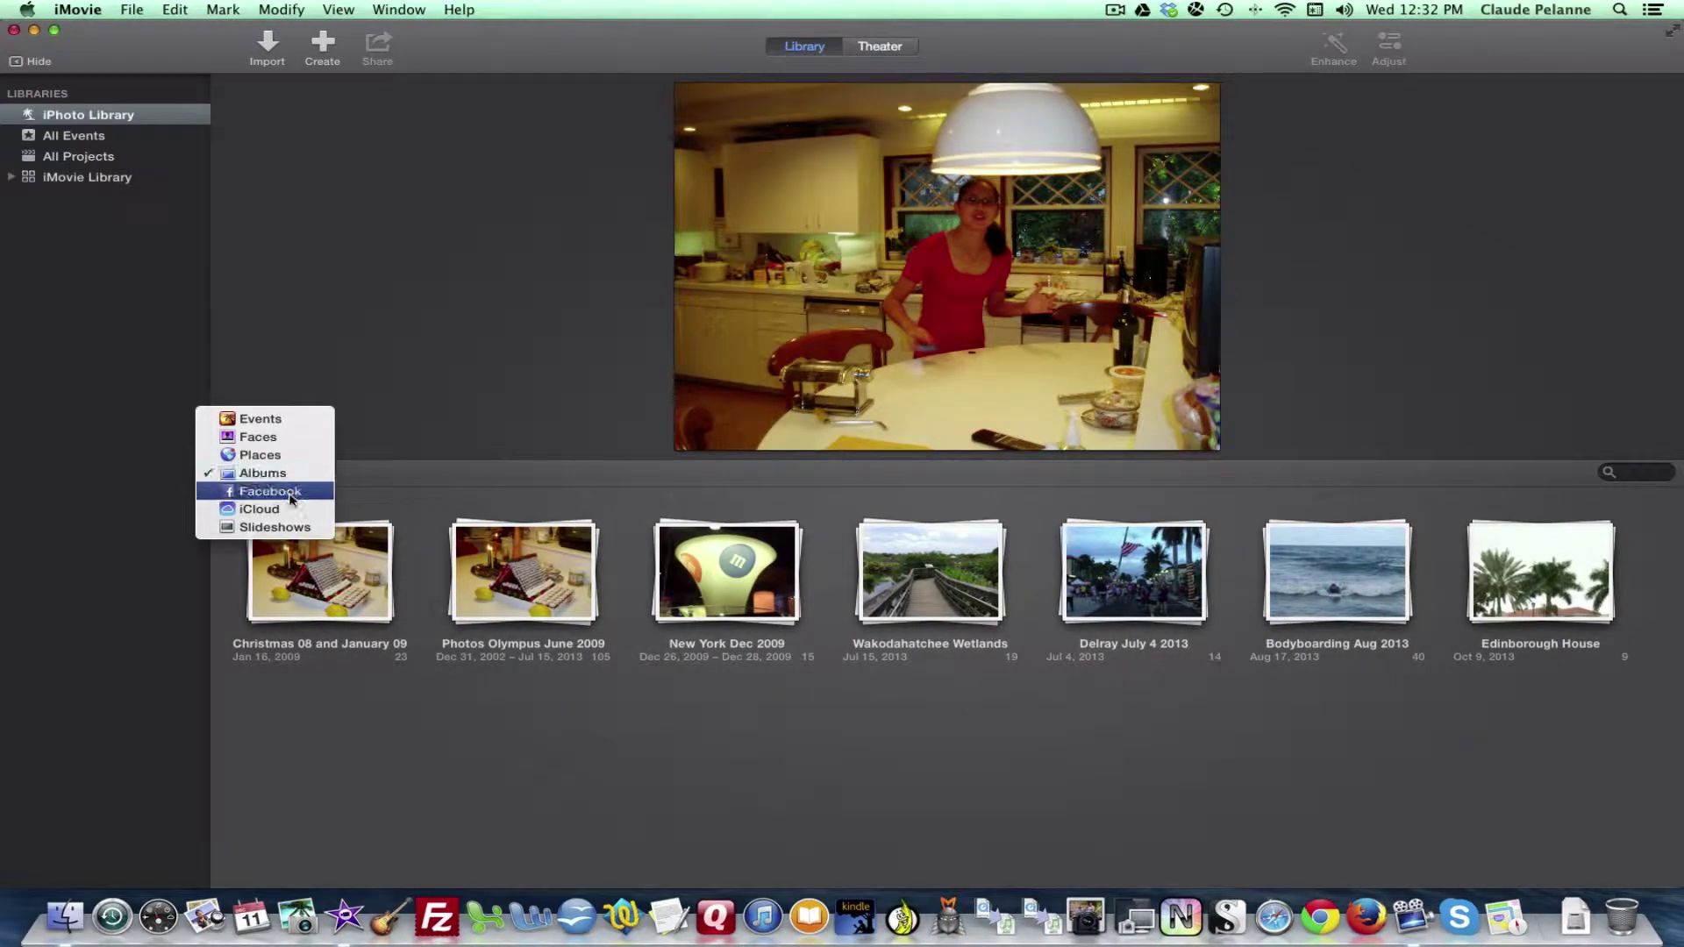
pyautogui.click(291, 499)
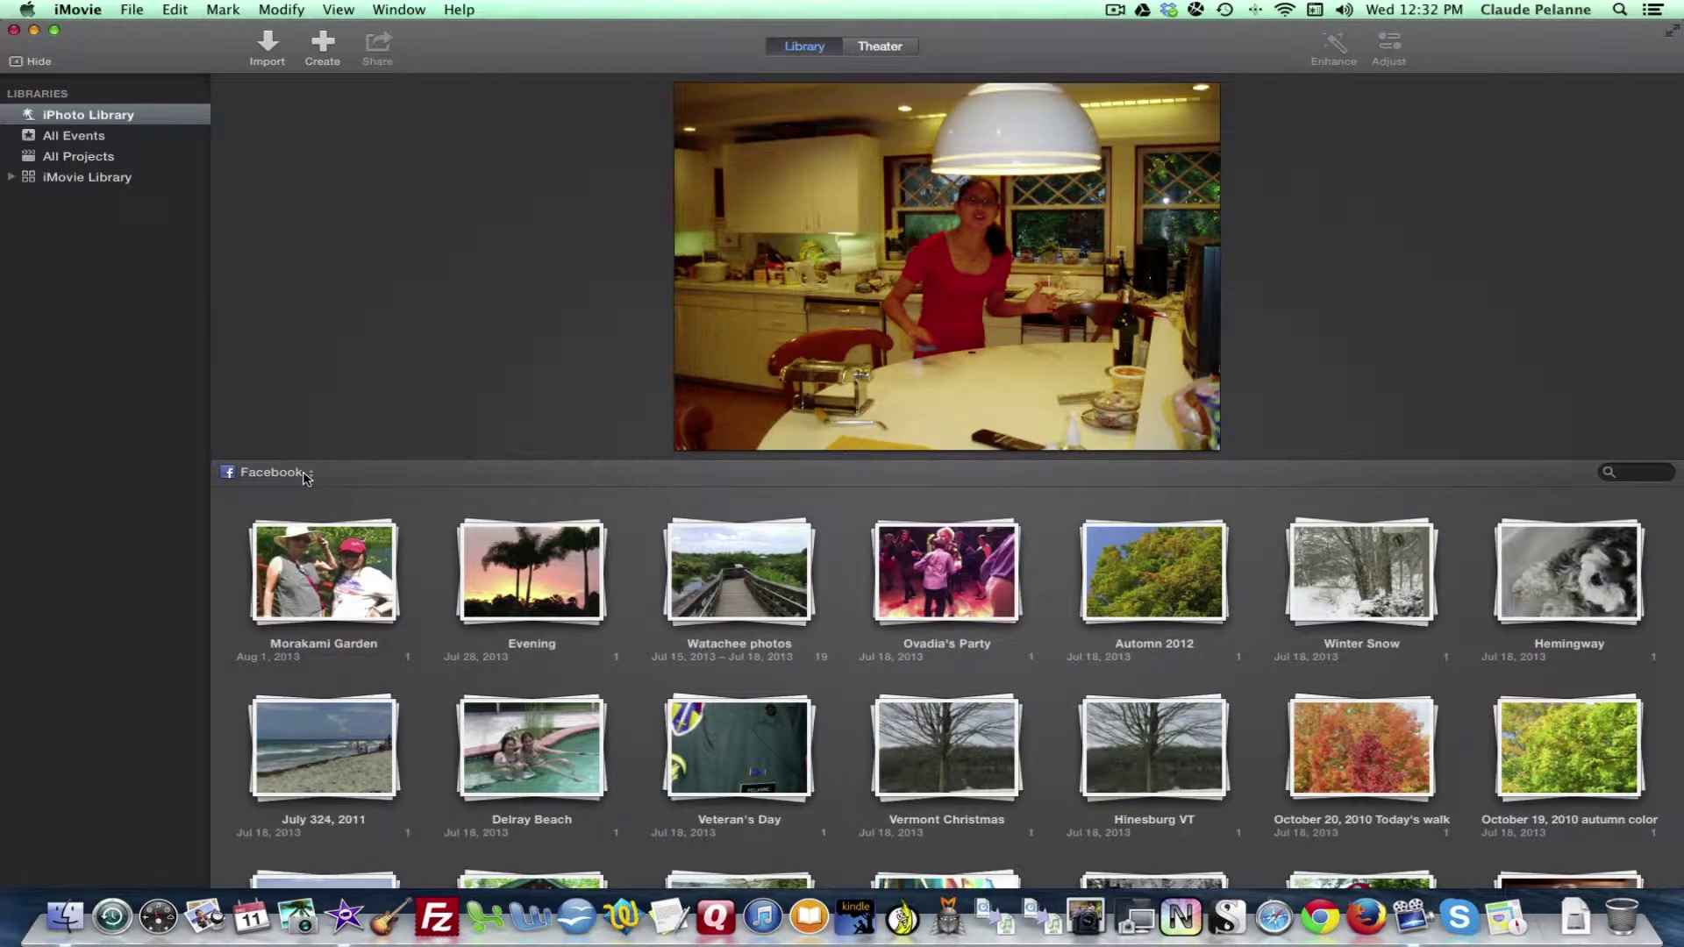
pyautogui.click(304, 476)
pyautogui.click(299, 496)
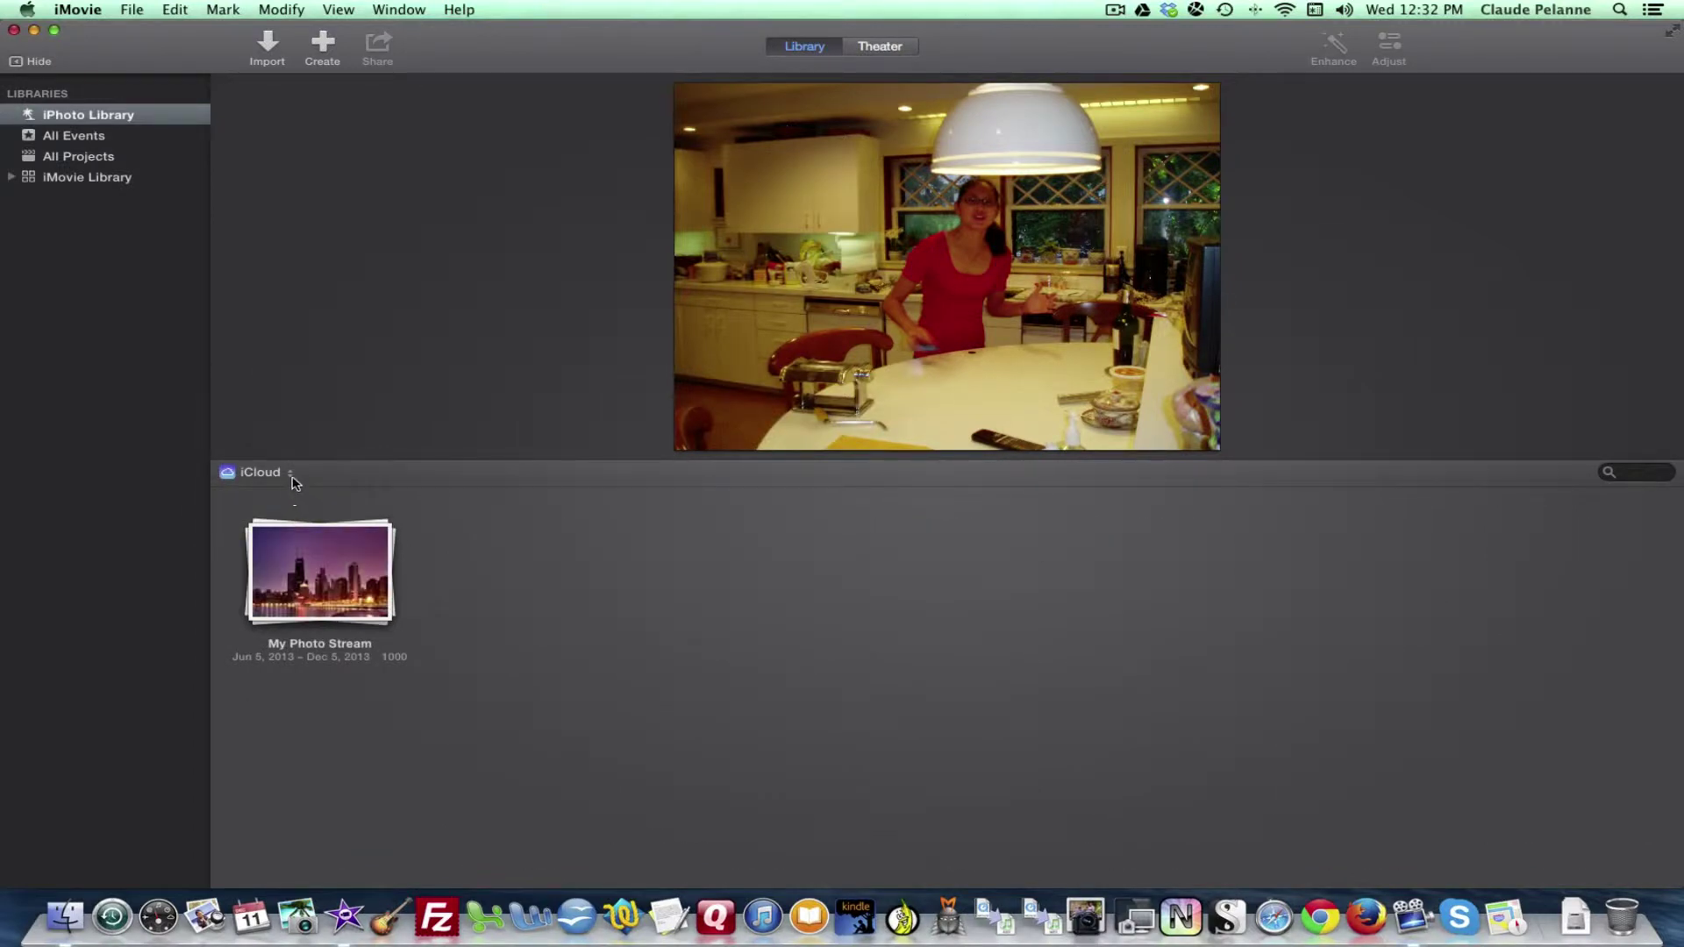
# - Show the Slideshows collection with the Christmas 02 and more 2 slideshow
pyautogui.click(292, 475)
pyautogui.click(294, 493)
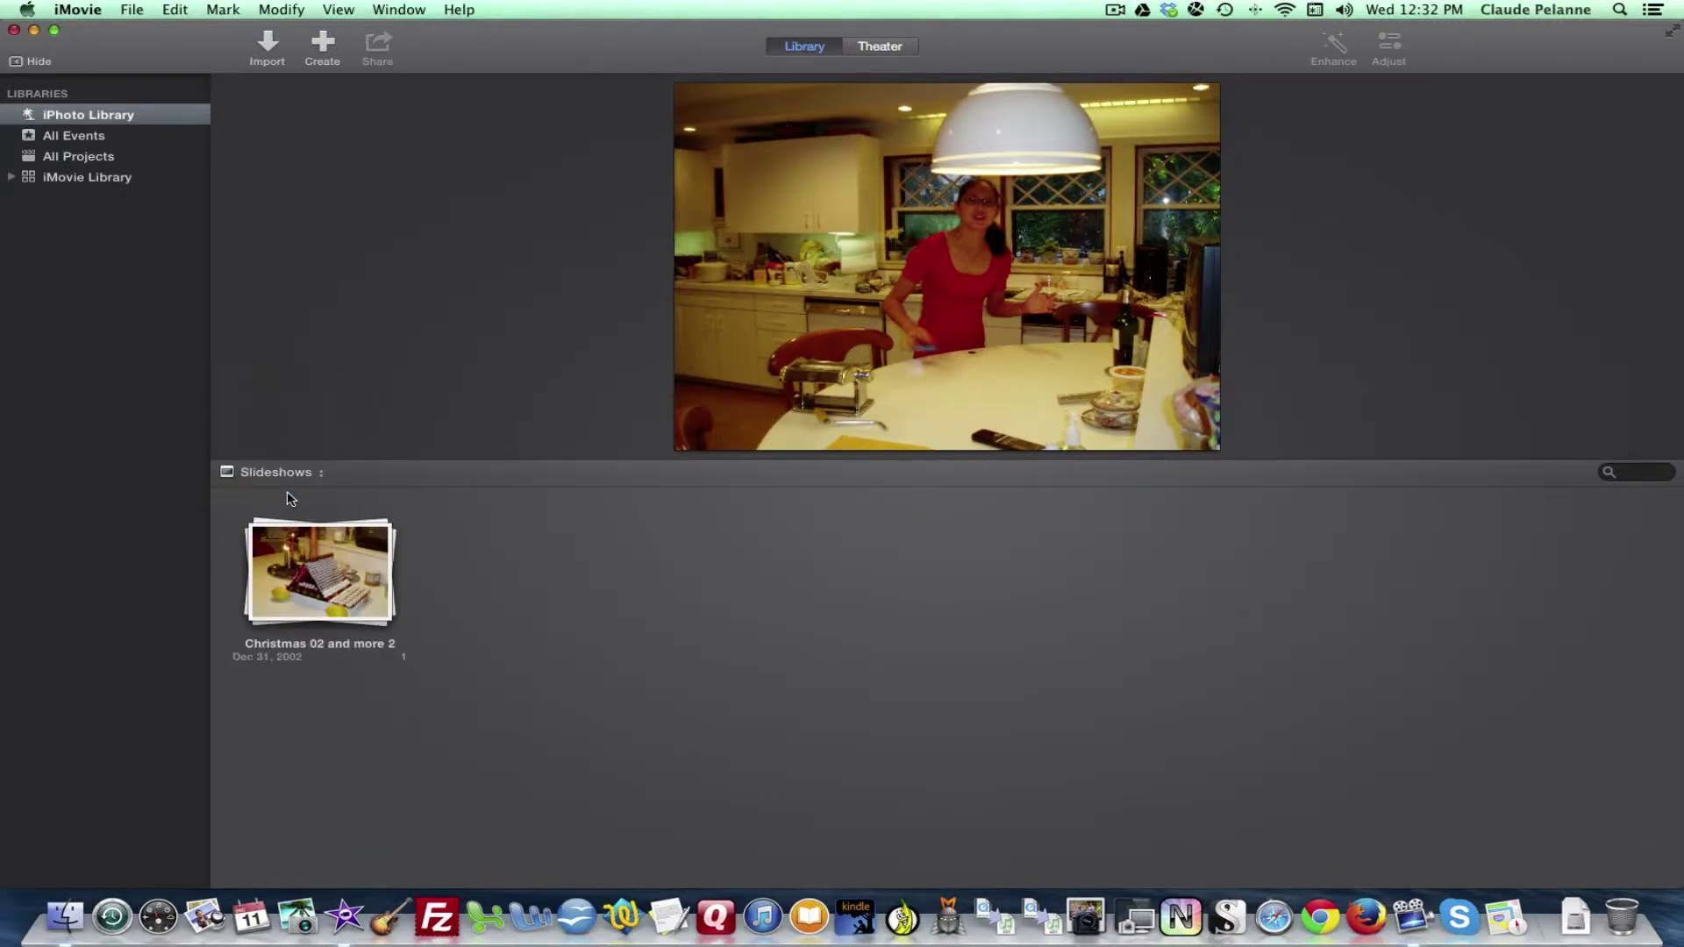
pyautogui.click(314, 472)
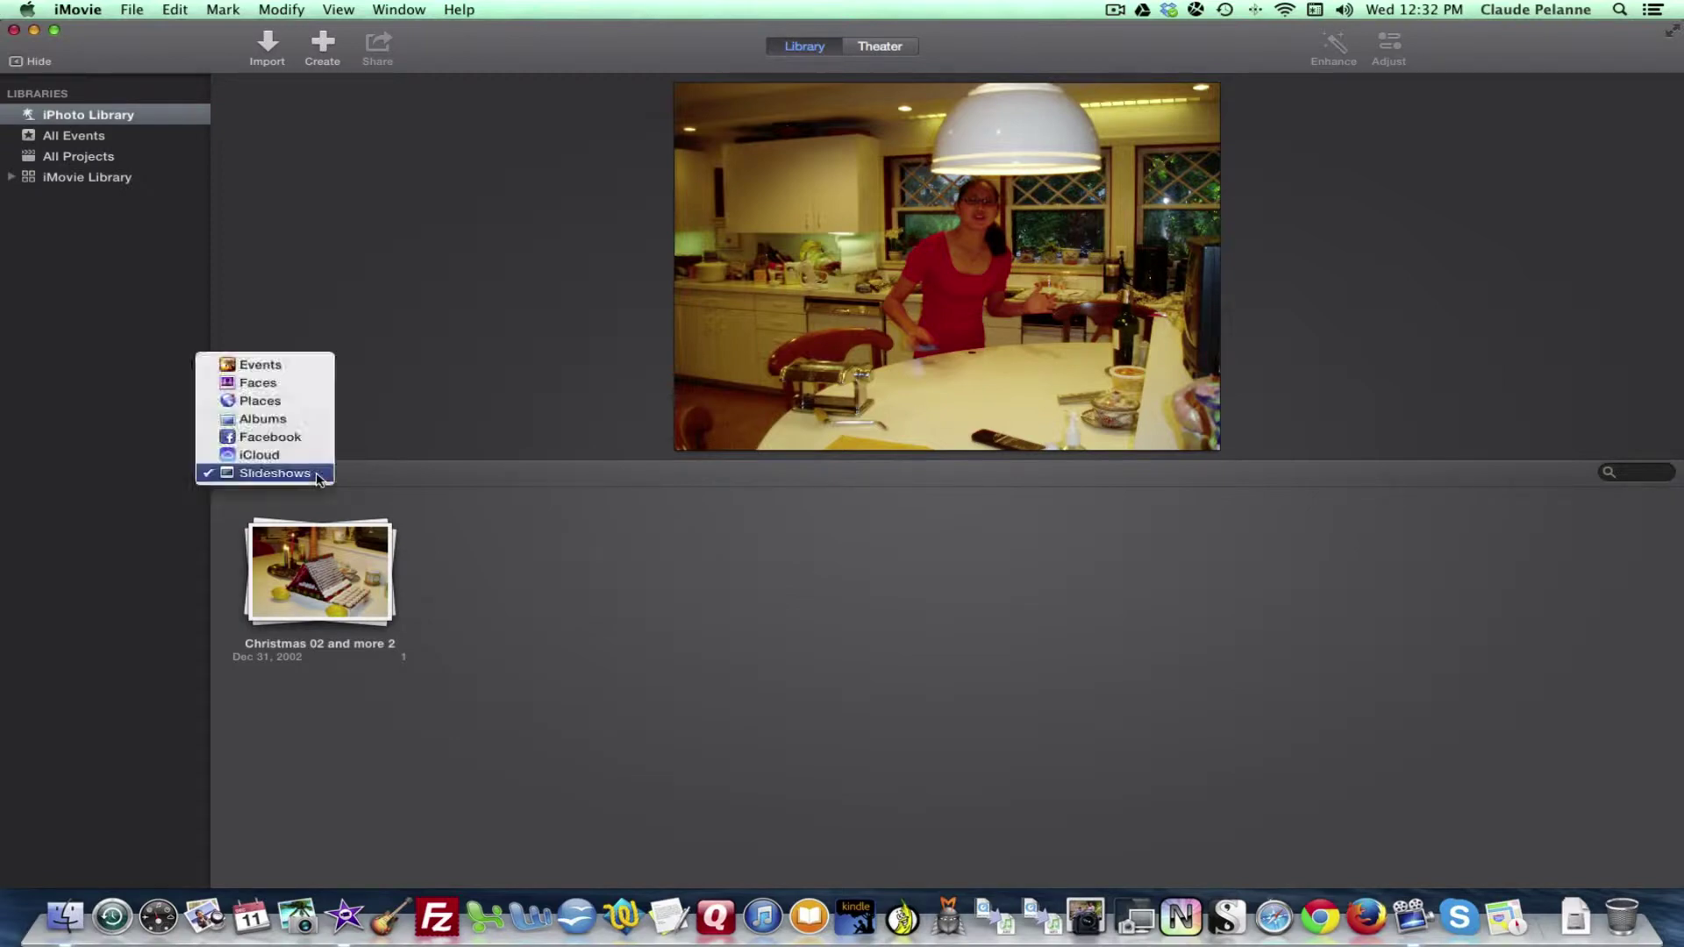
# - Return to Events and open the Lily and Mimi event in the iMovie Library
pyautogui.click(281, 366)
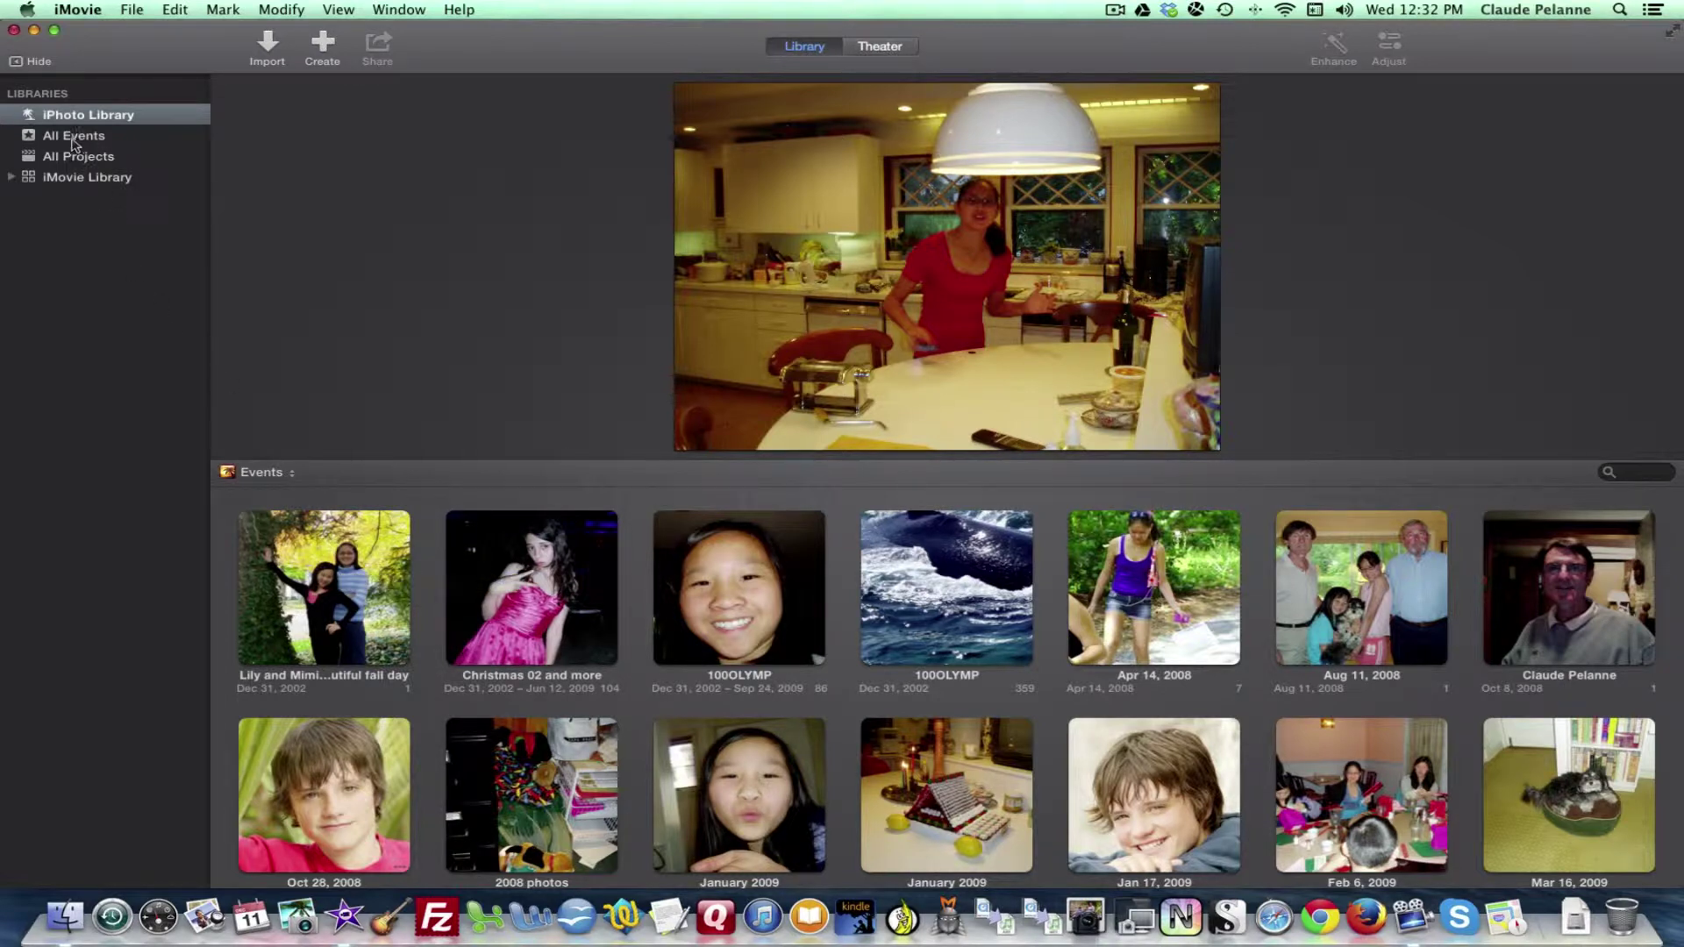
pyautogui.click(13, 177)
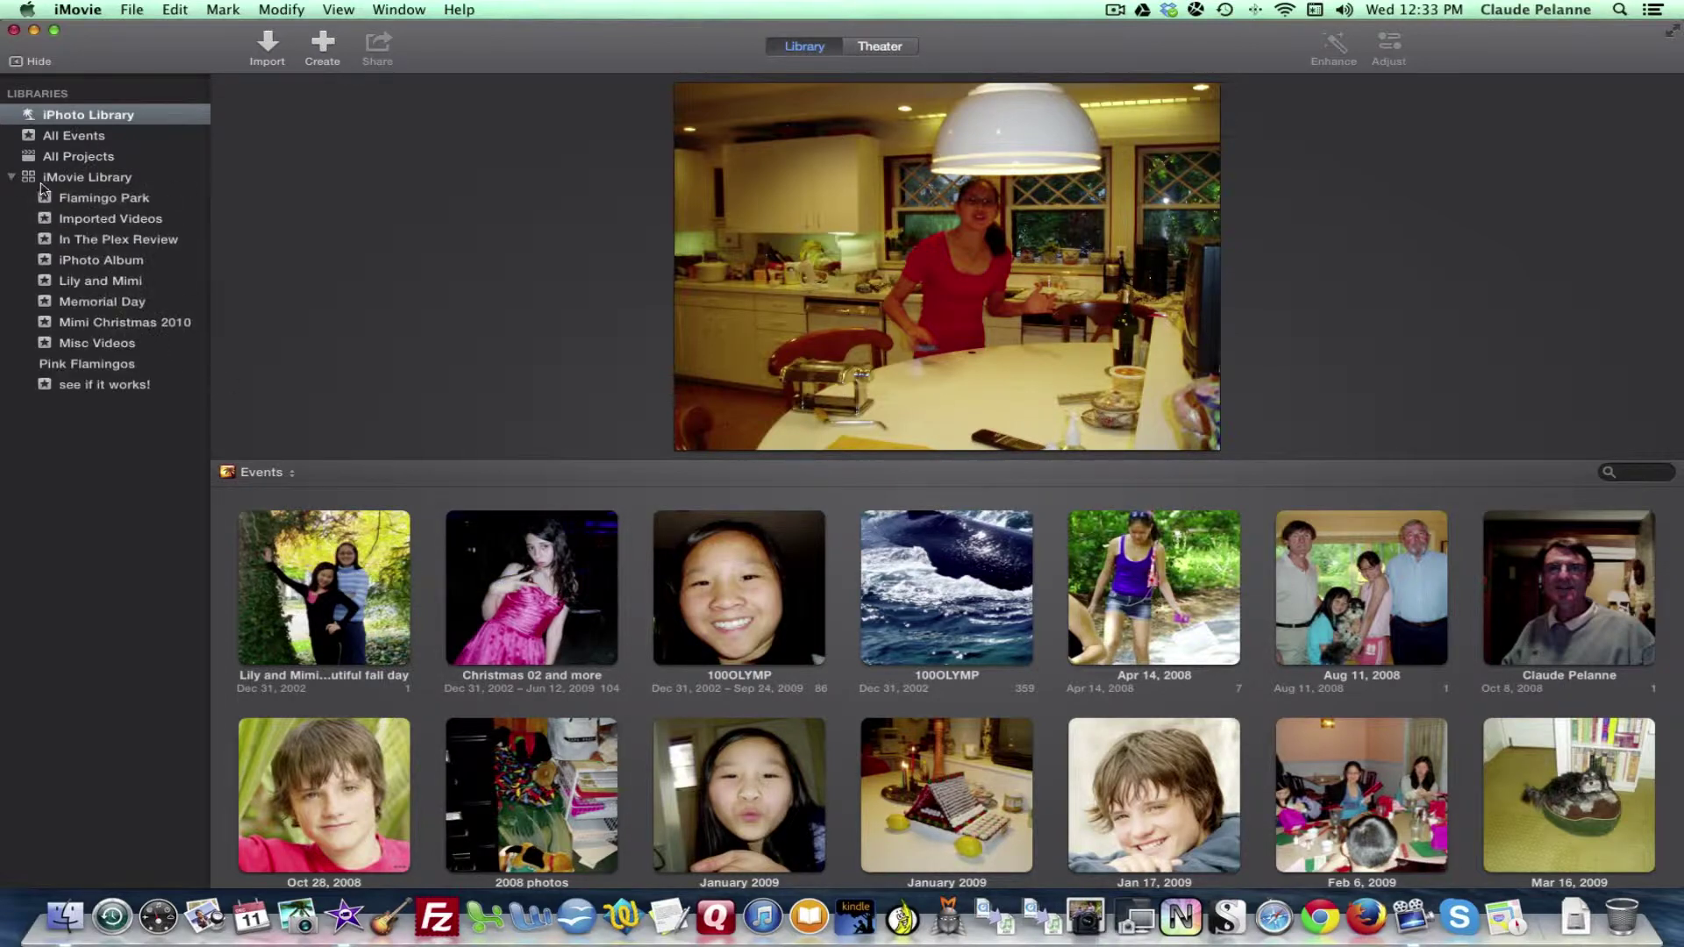
pyautogui.click(85, 283)
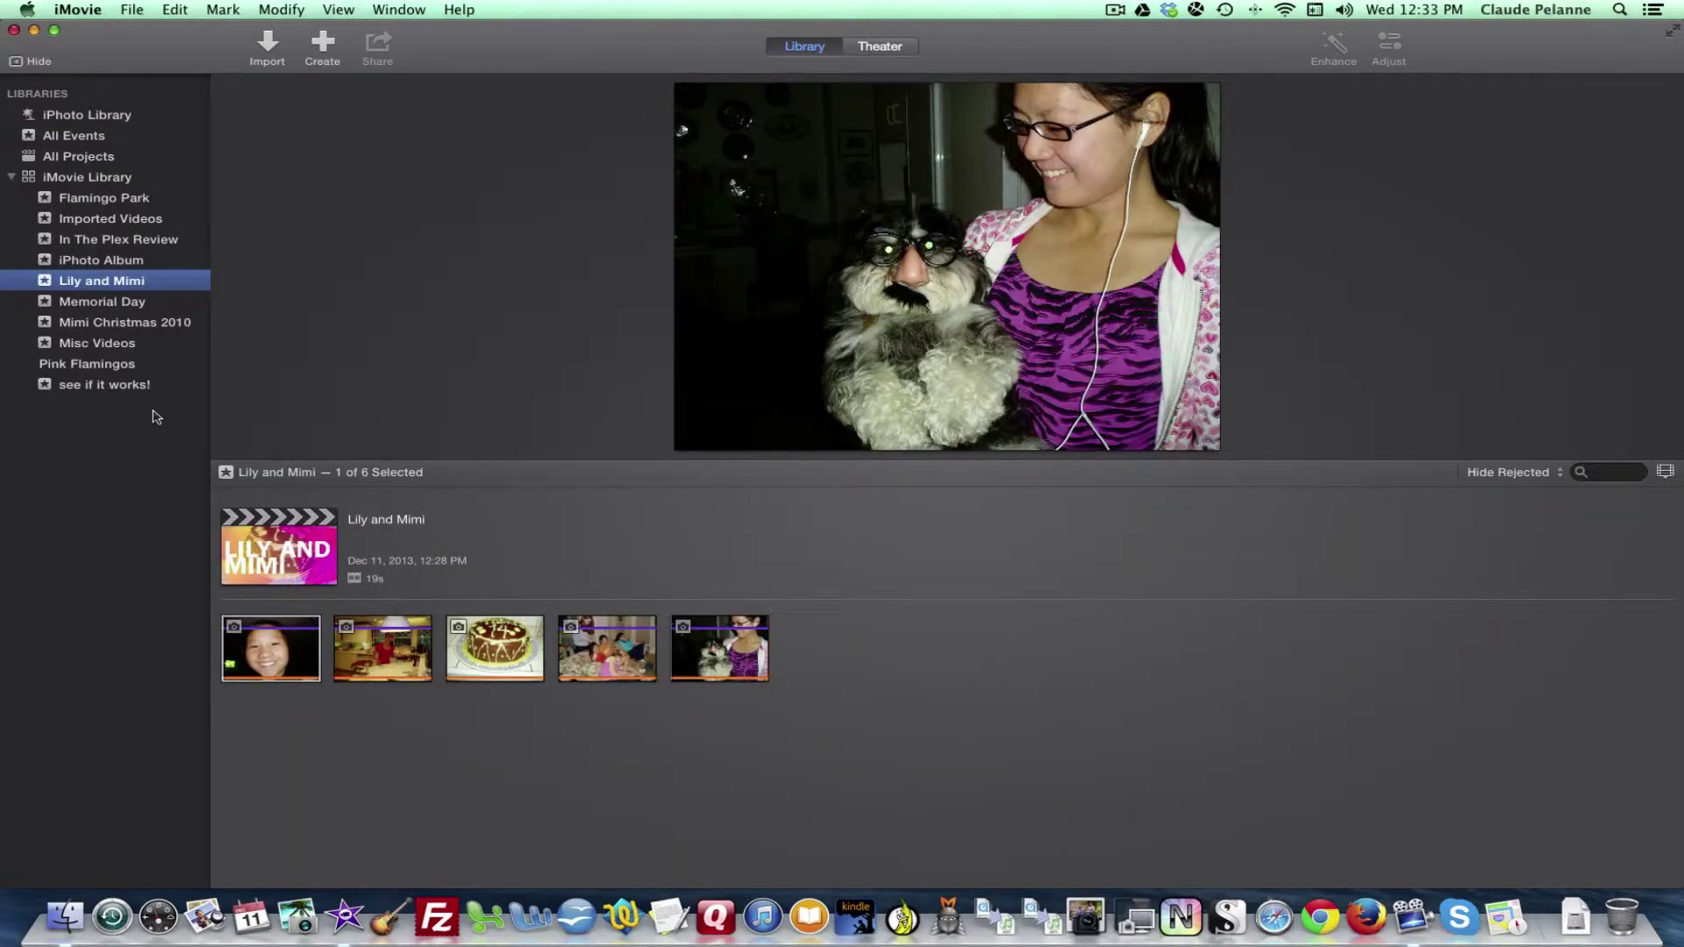
# - Drag a photo from iPhoto's Christmas 2009 event onto the Lily and Mimi event
pyautogui.click(88, 115)
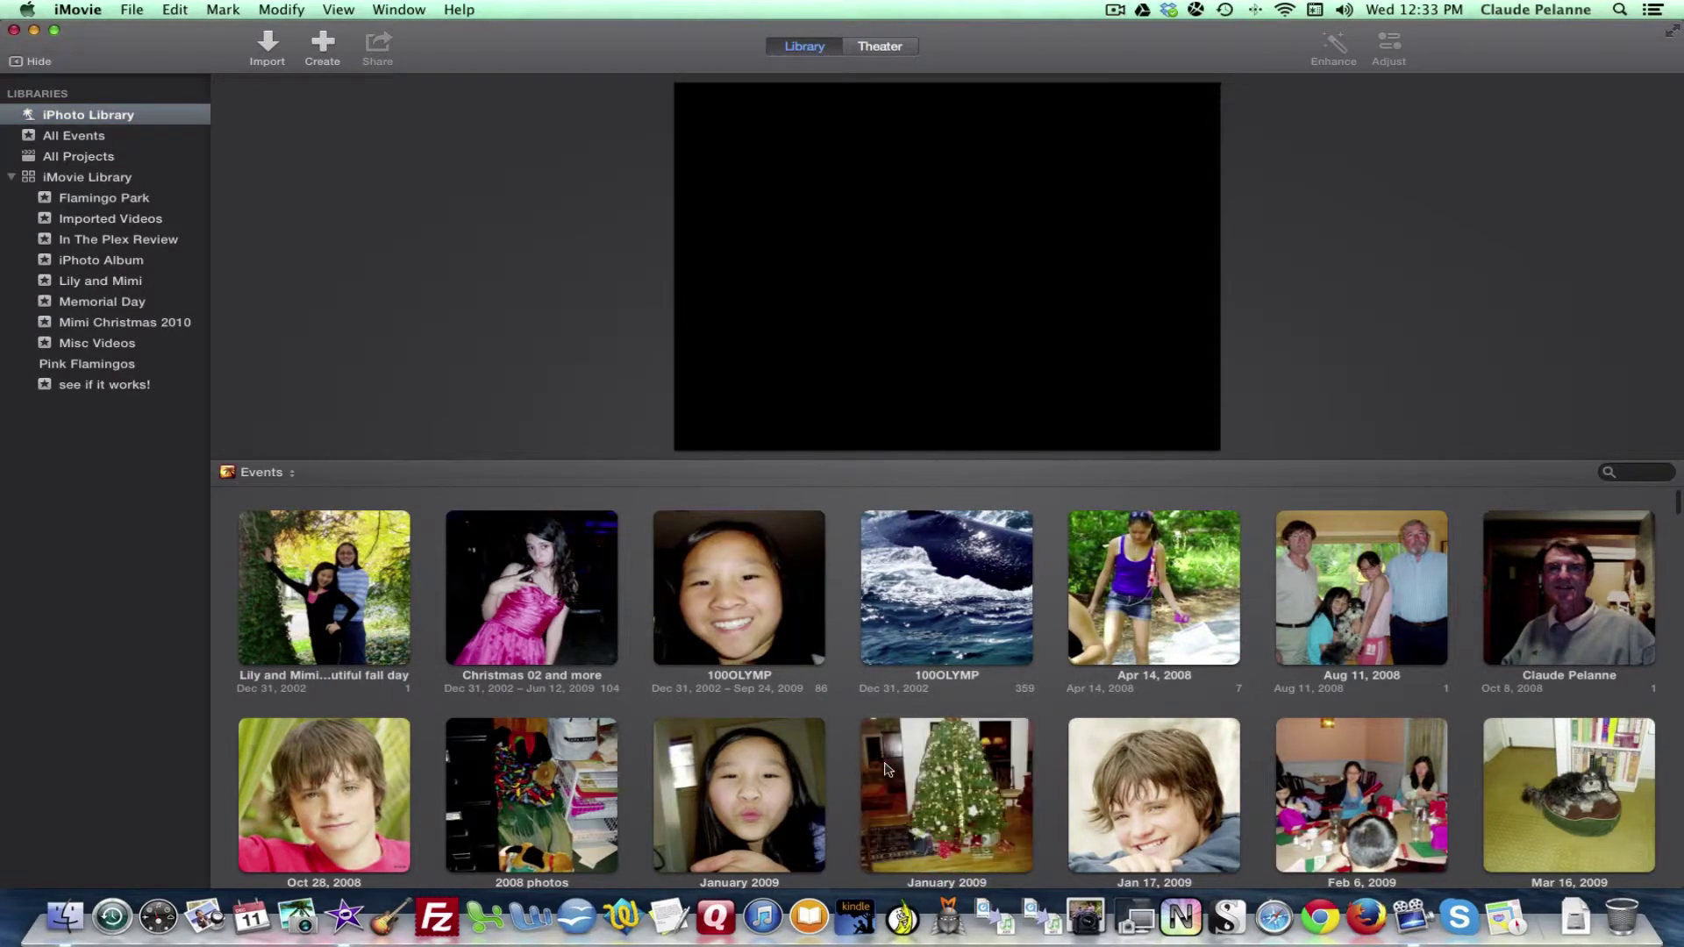
pyautogui.scroll(-5, 1071, 775)
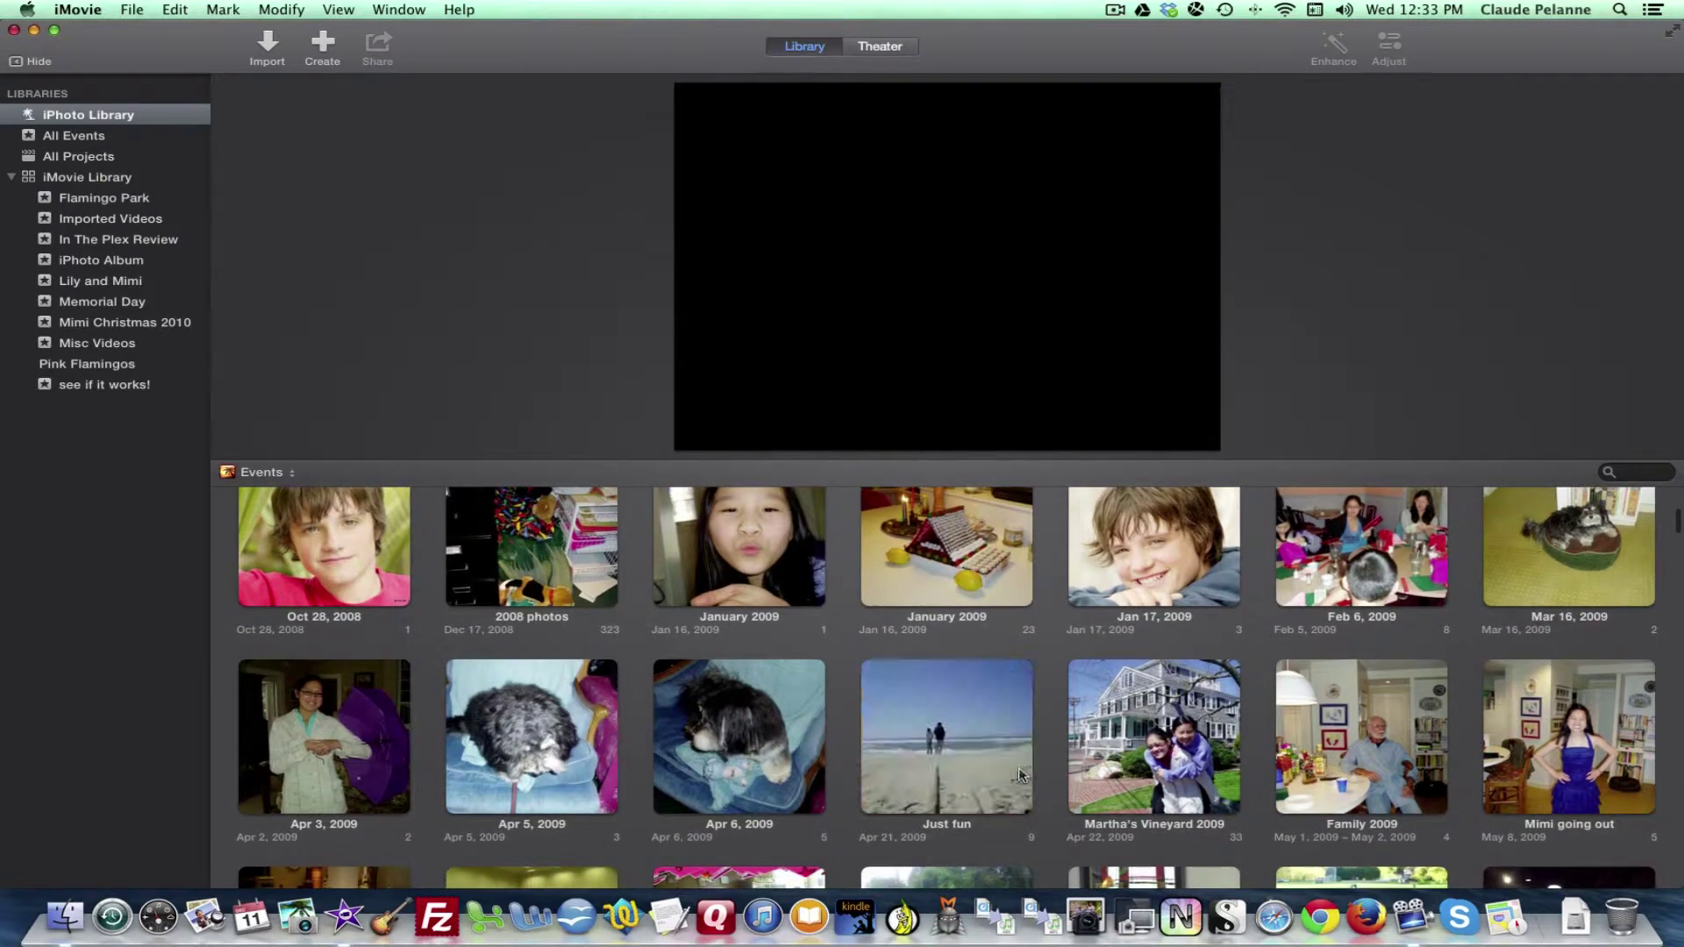
pyautogui.scroll(-5, 947, 775)
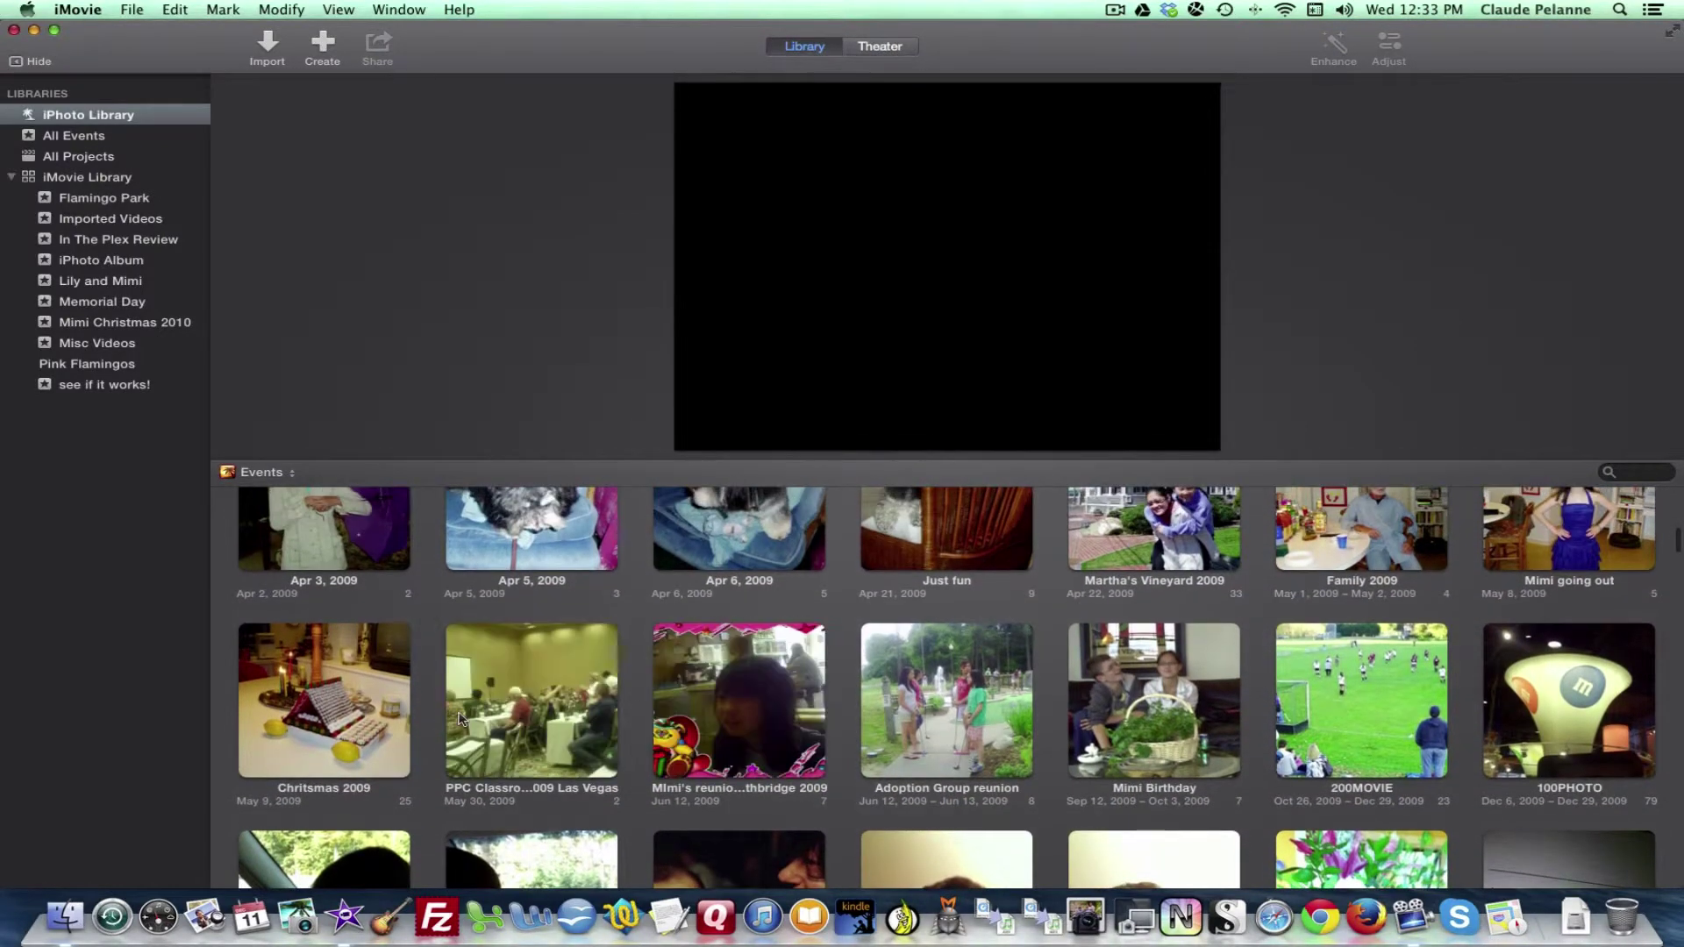
pyautogui.click(359, 718)
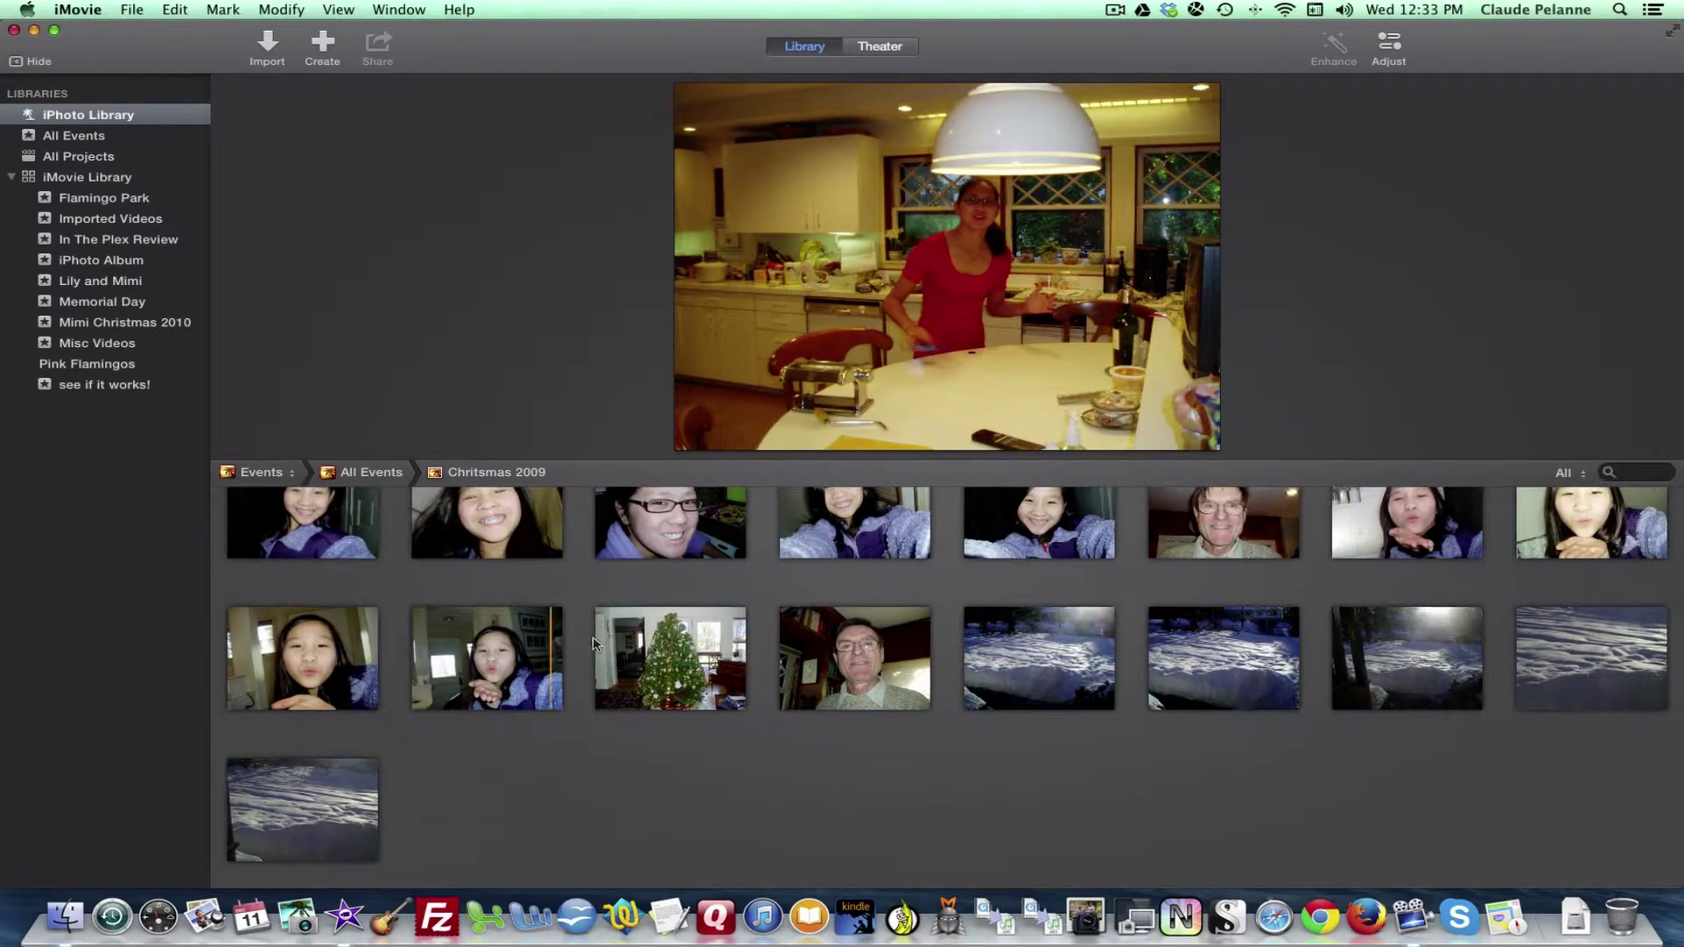
pyautogui.moveTo(496, 579); pyautogui.dragTo(133, 279)
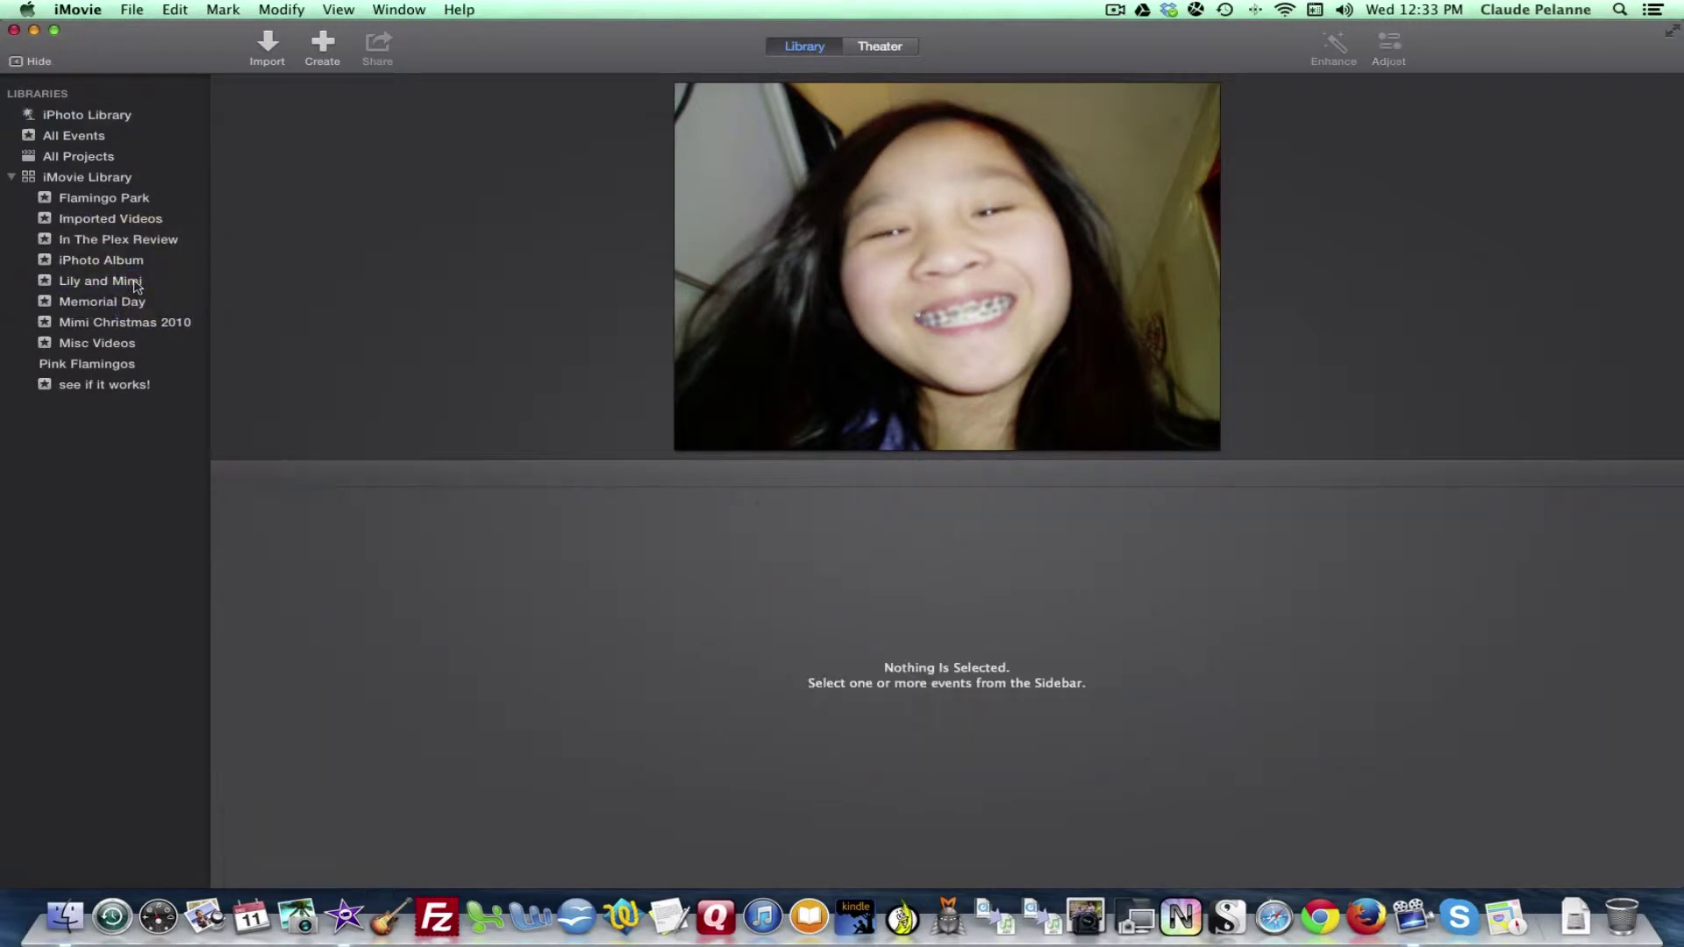
# - Select the newly added clip in Lily and Mimi, then collapse the iMovie Library
pyautogui.click(84, 284)
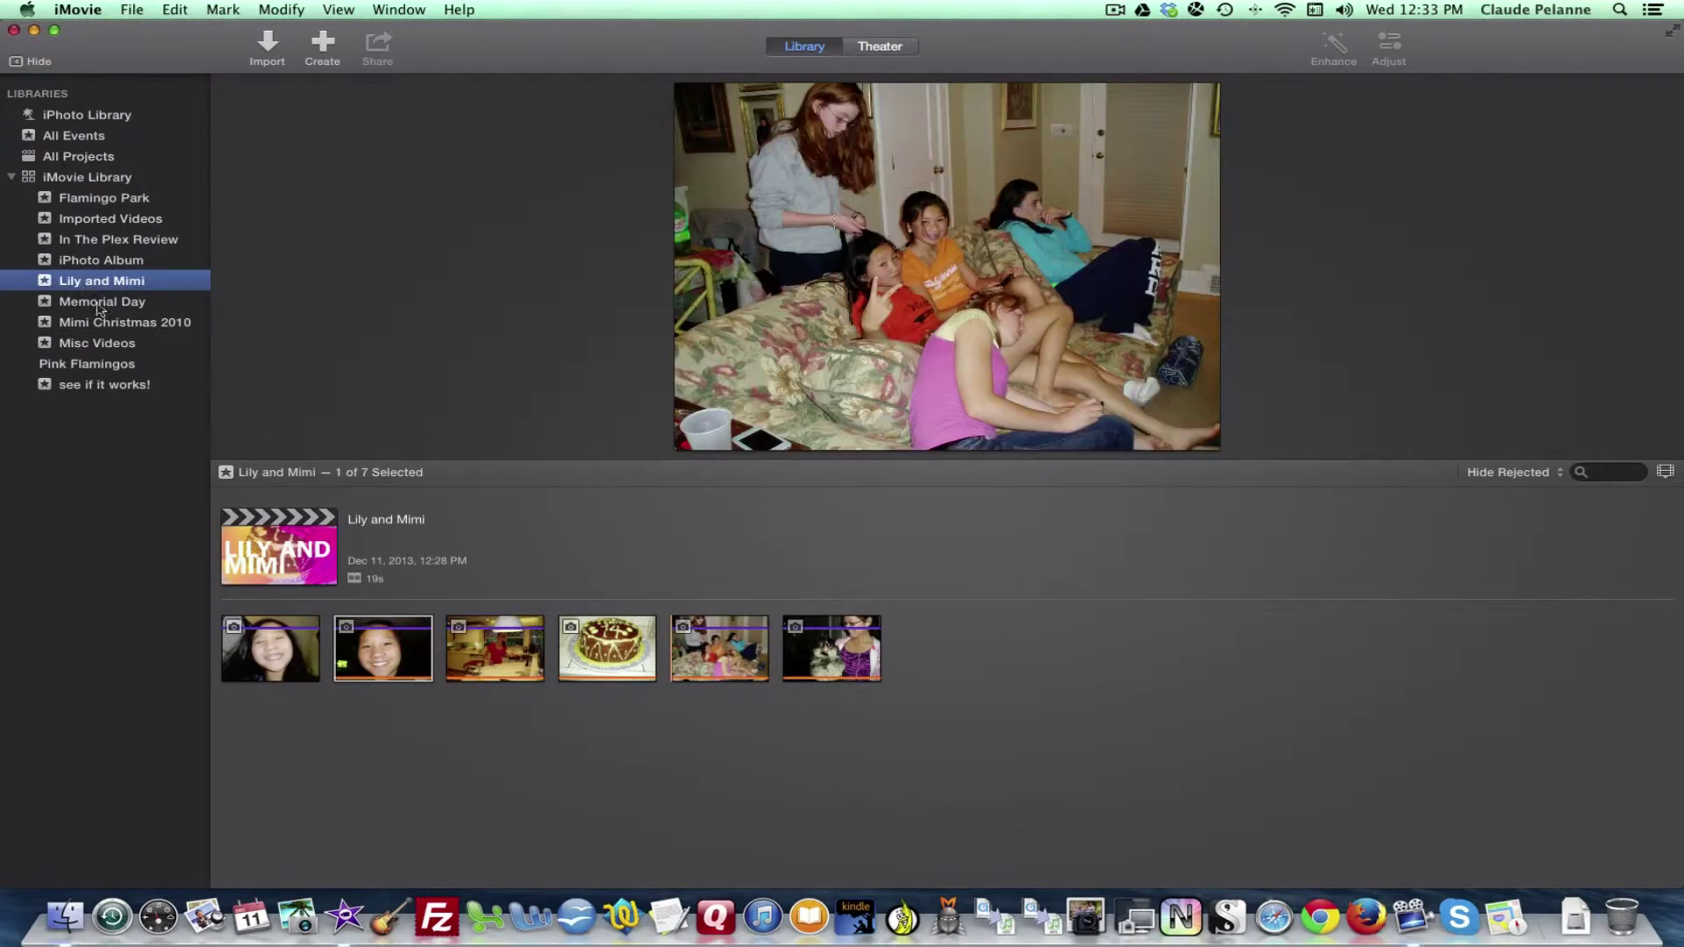
pyautogui.click(338, 671)
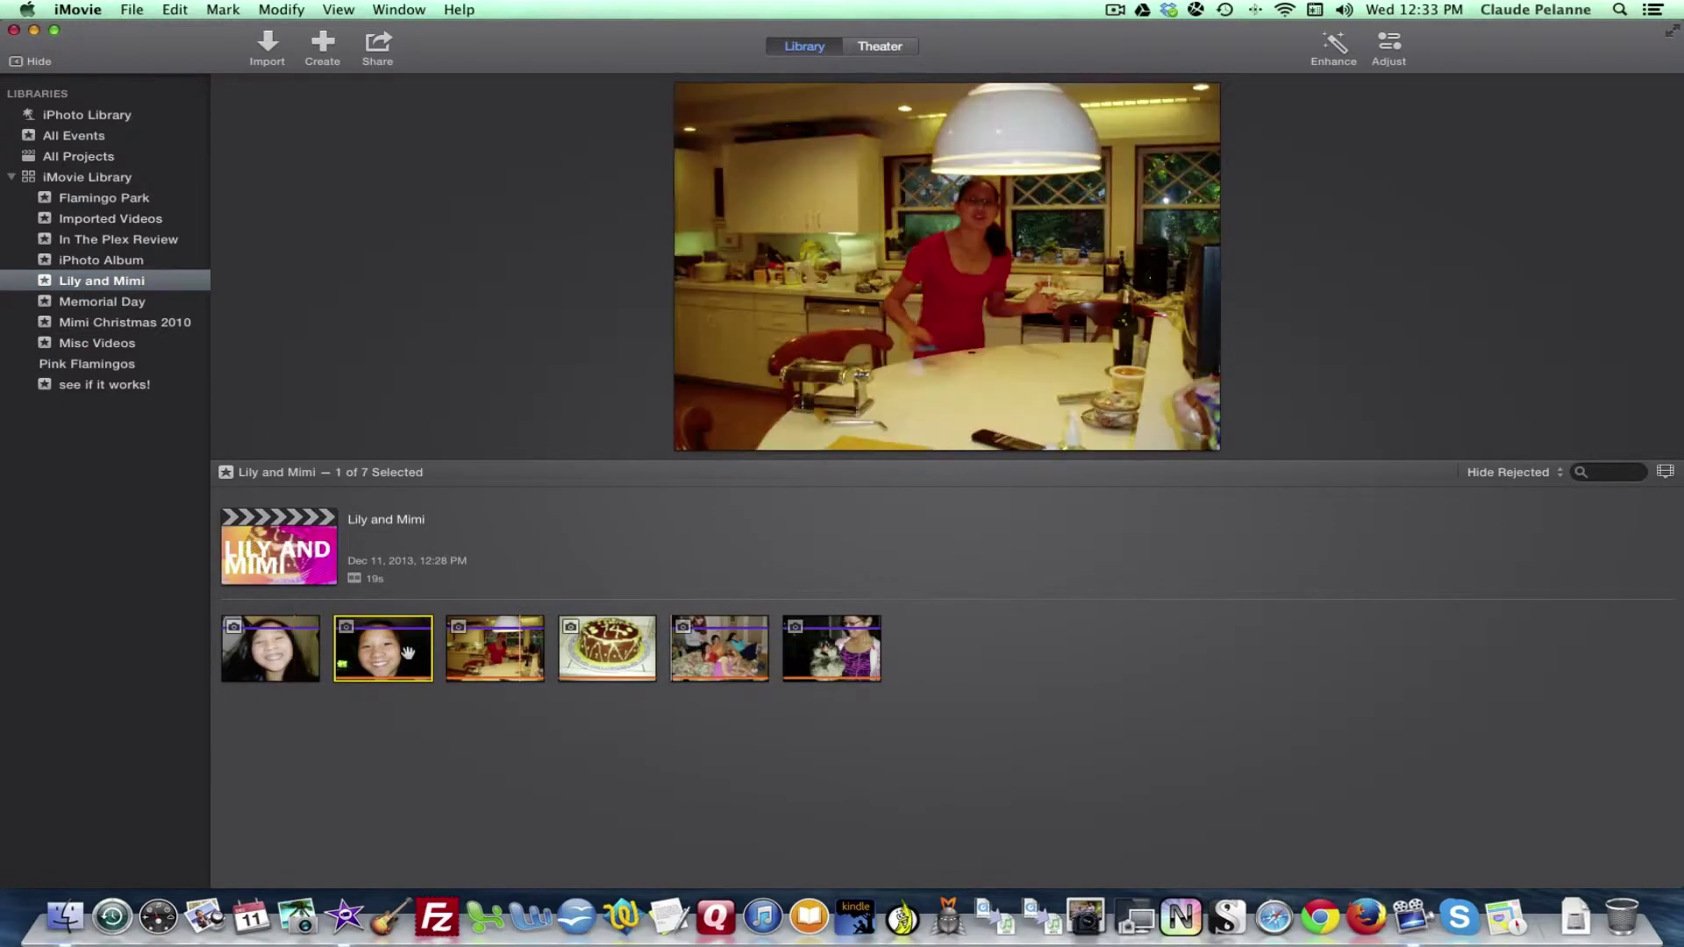
pyautogui.click(12, 178)
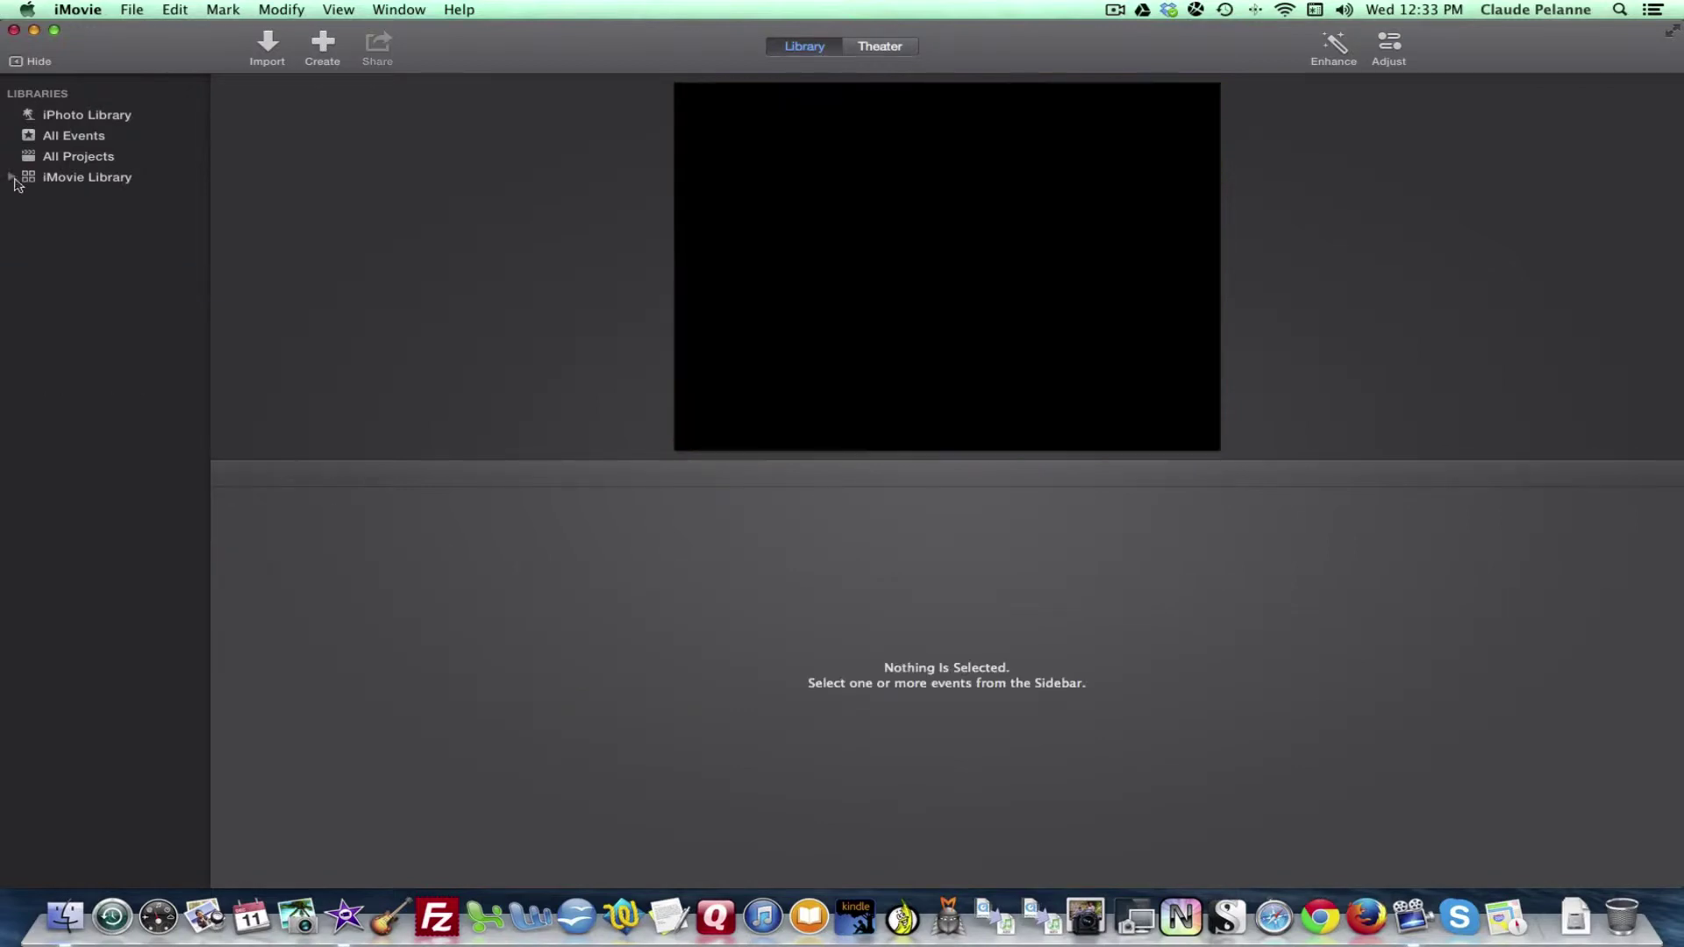
# - Preview a Christmas 2009 photo in iPhoto Library, then show iMovie's All Events
pyautogui.click(54, 120)
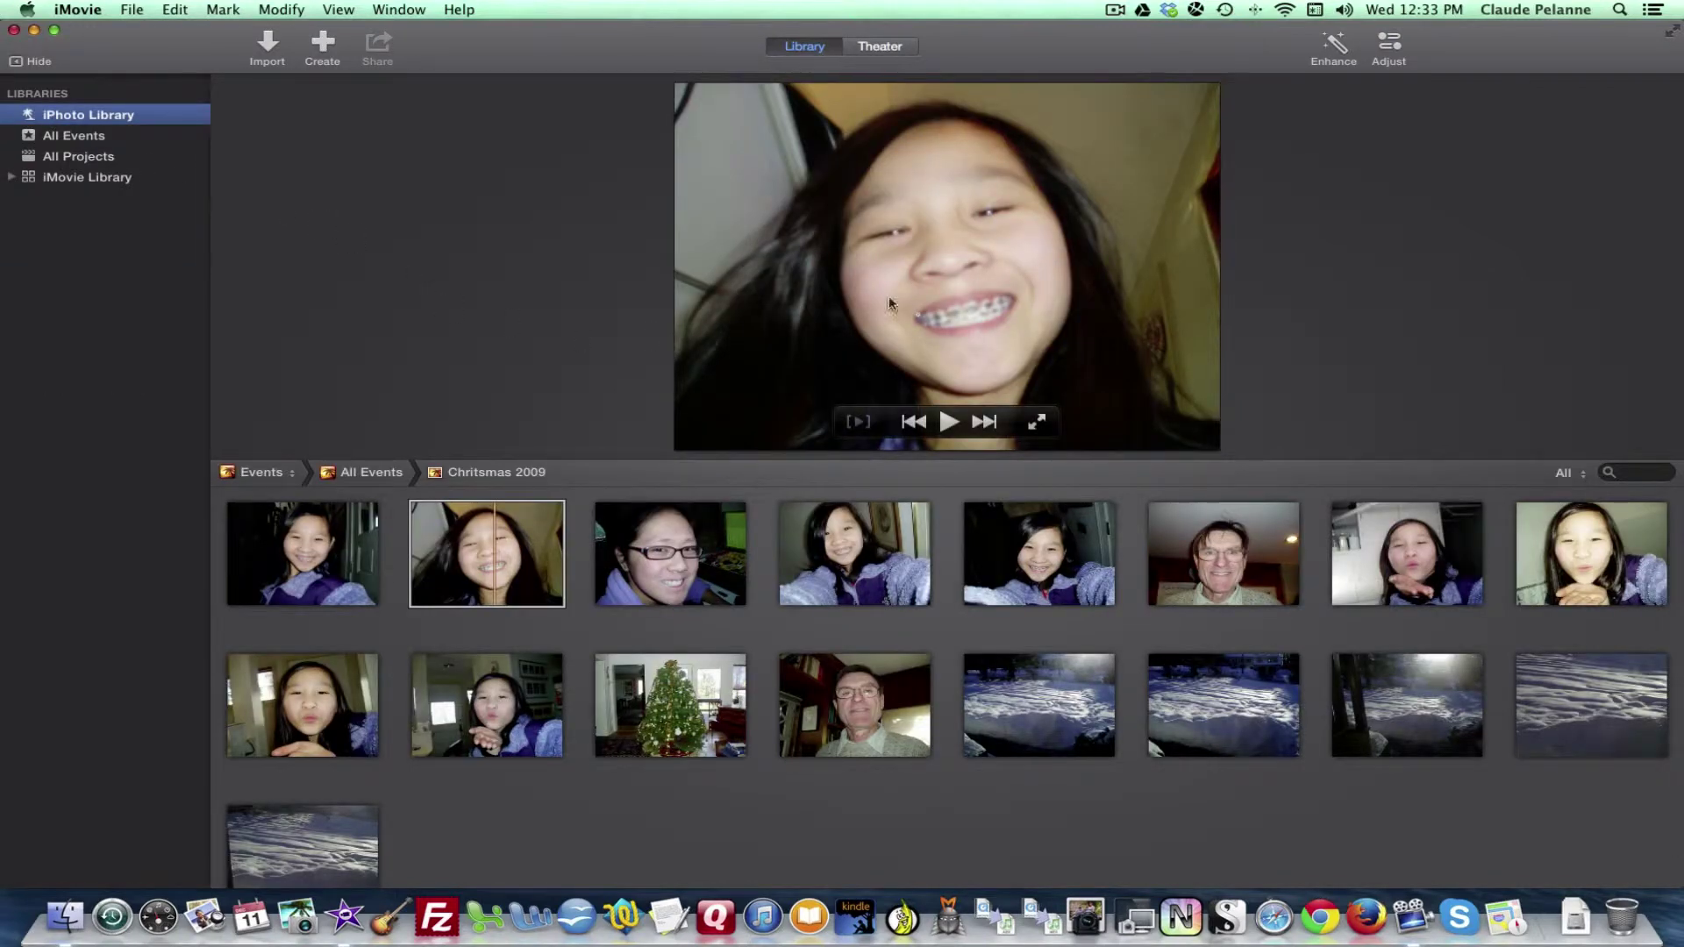
pyautogui.click(487, 553)
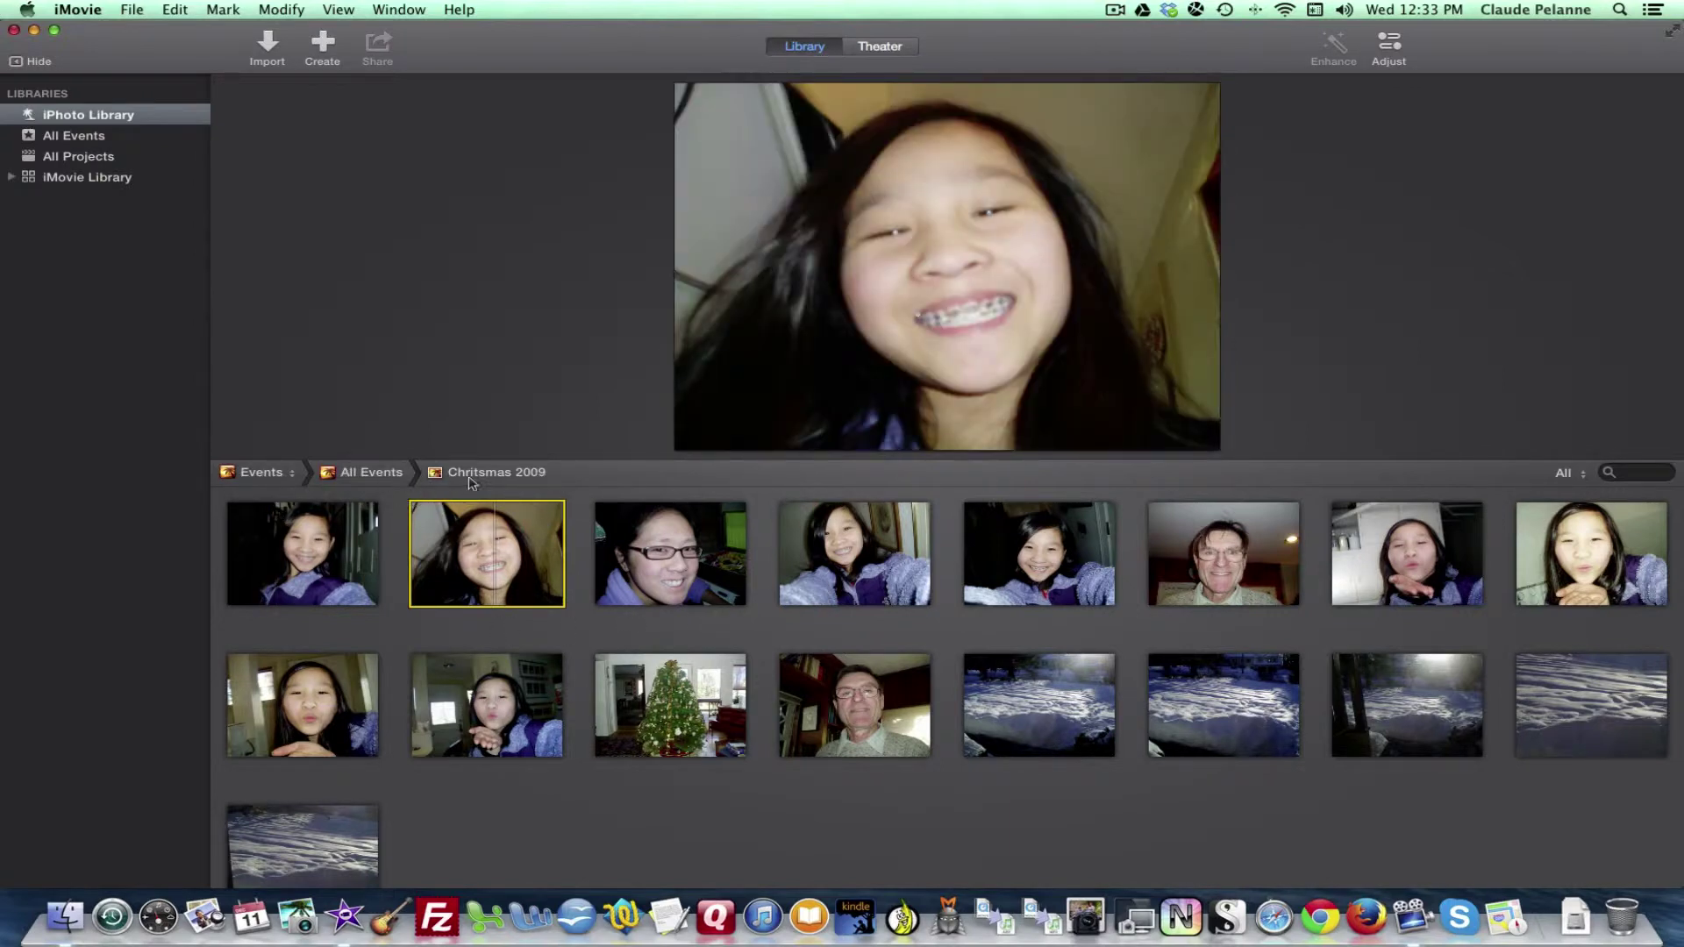
pyautogui.click(379, 480)
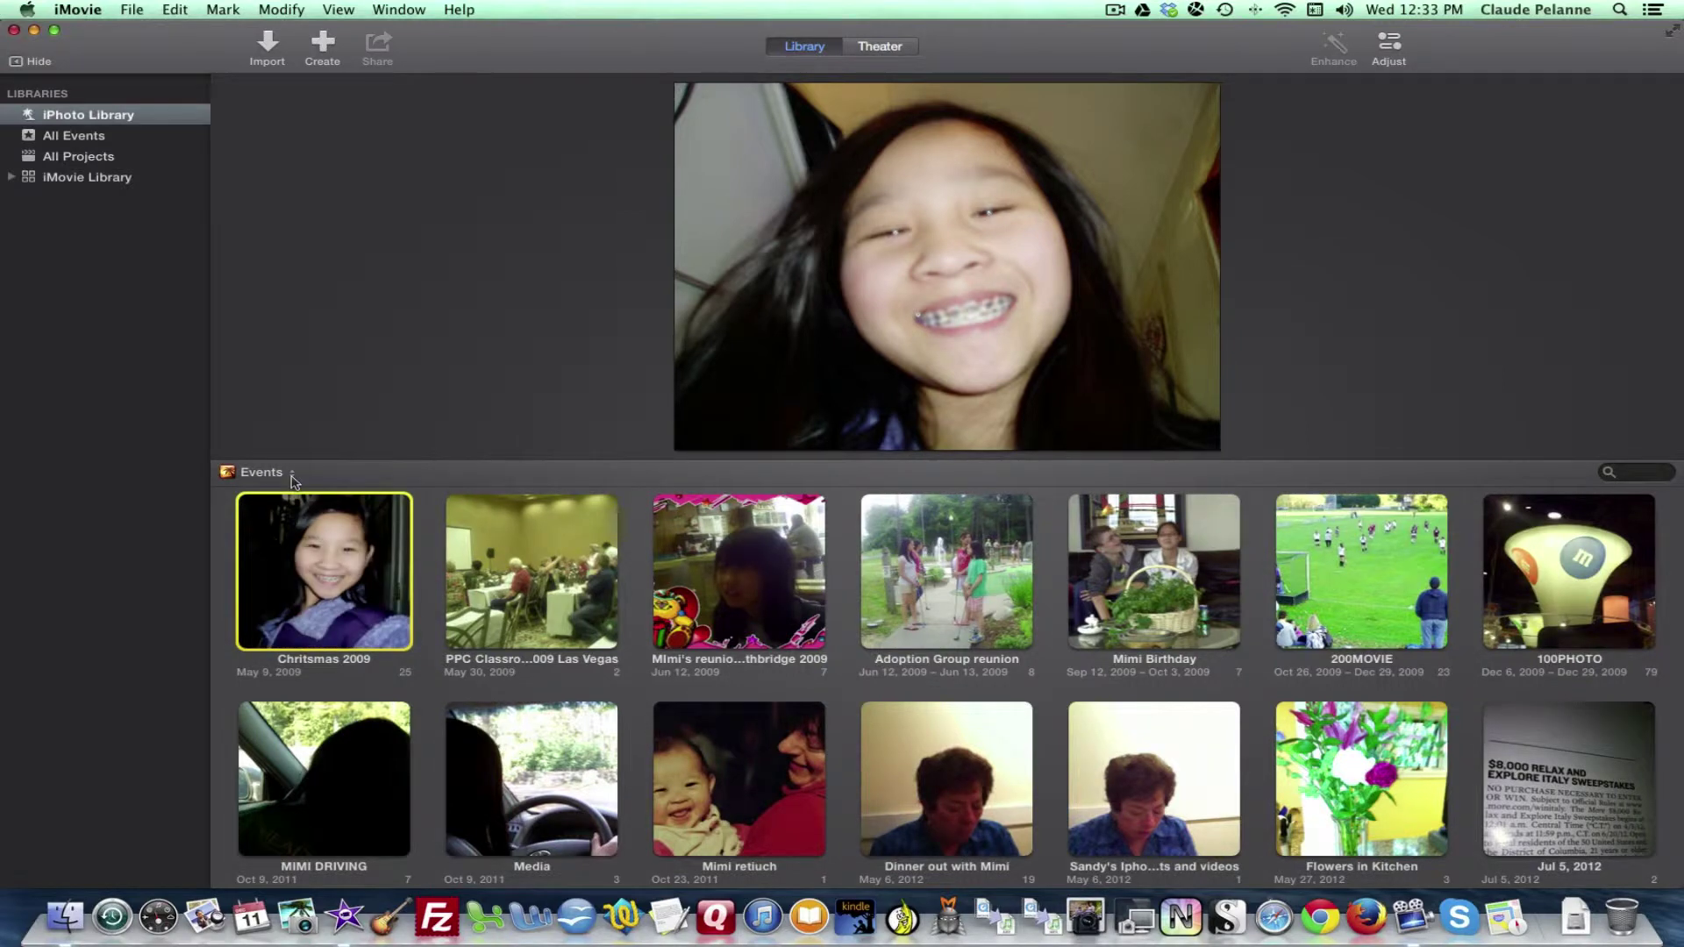
pyautogui.click(292, 481)
pyautogui.click(324, 417)
pyautogui.click(80, 139)
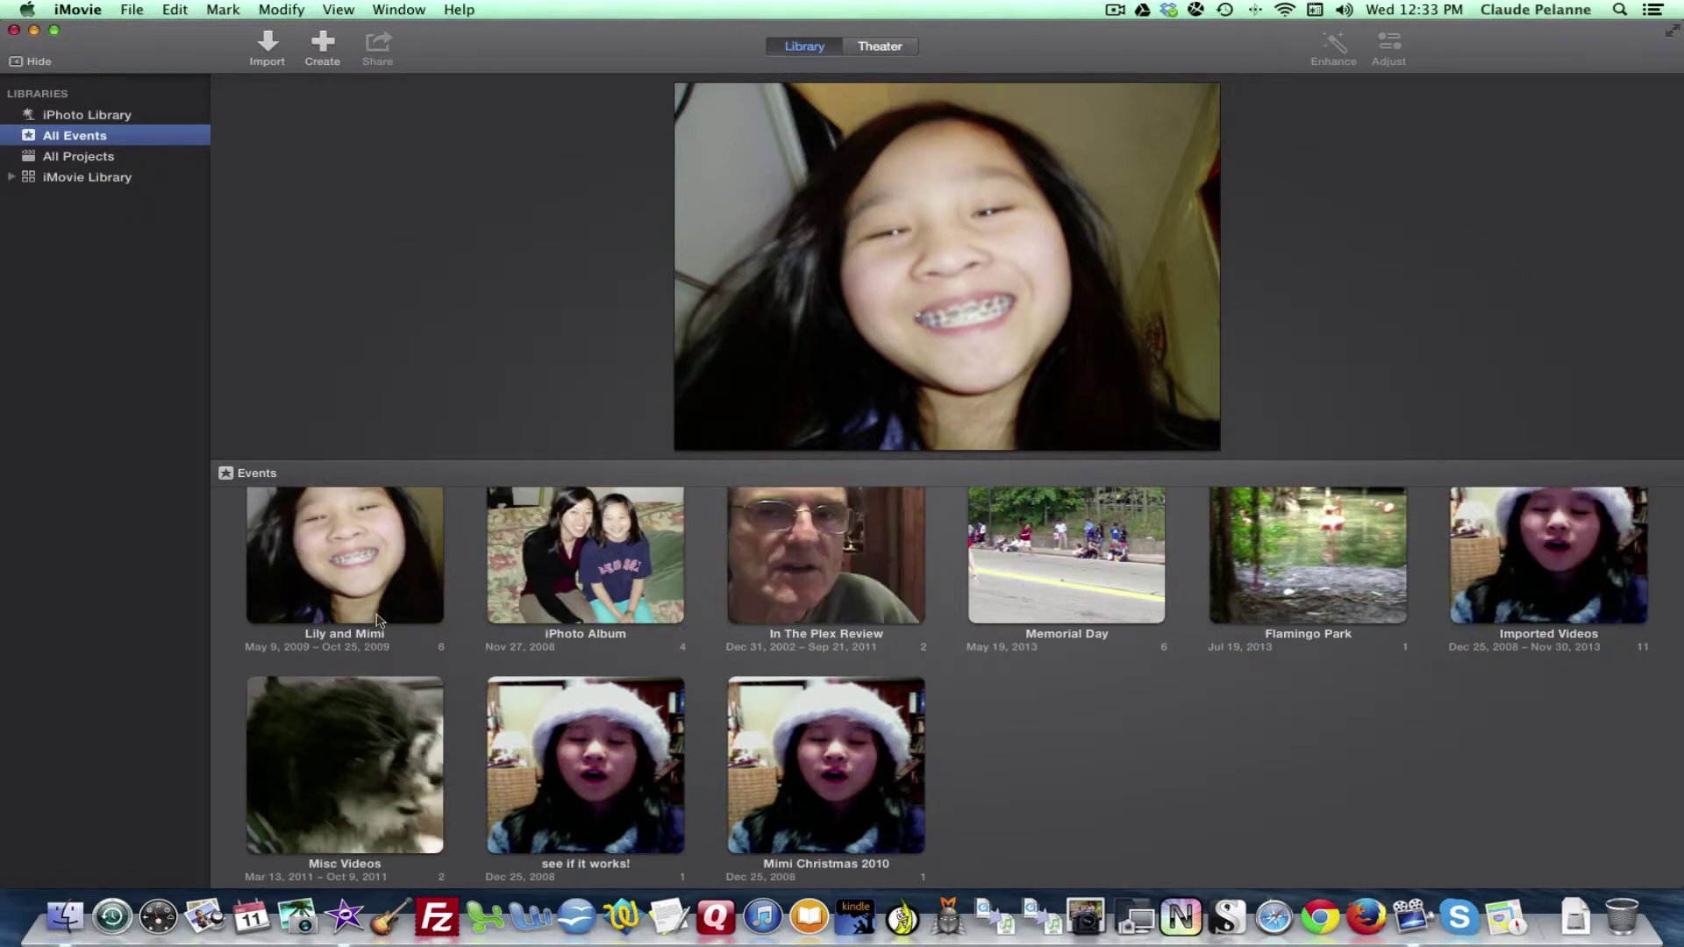
# - Preview the Flamingo Park project in All Projects, then open the Flamingo Park event's two items
pyautogui.click(70, 158)
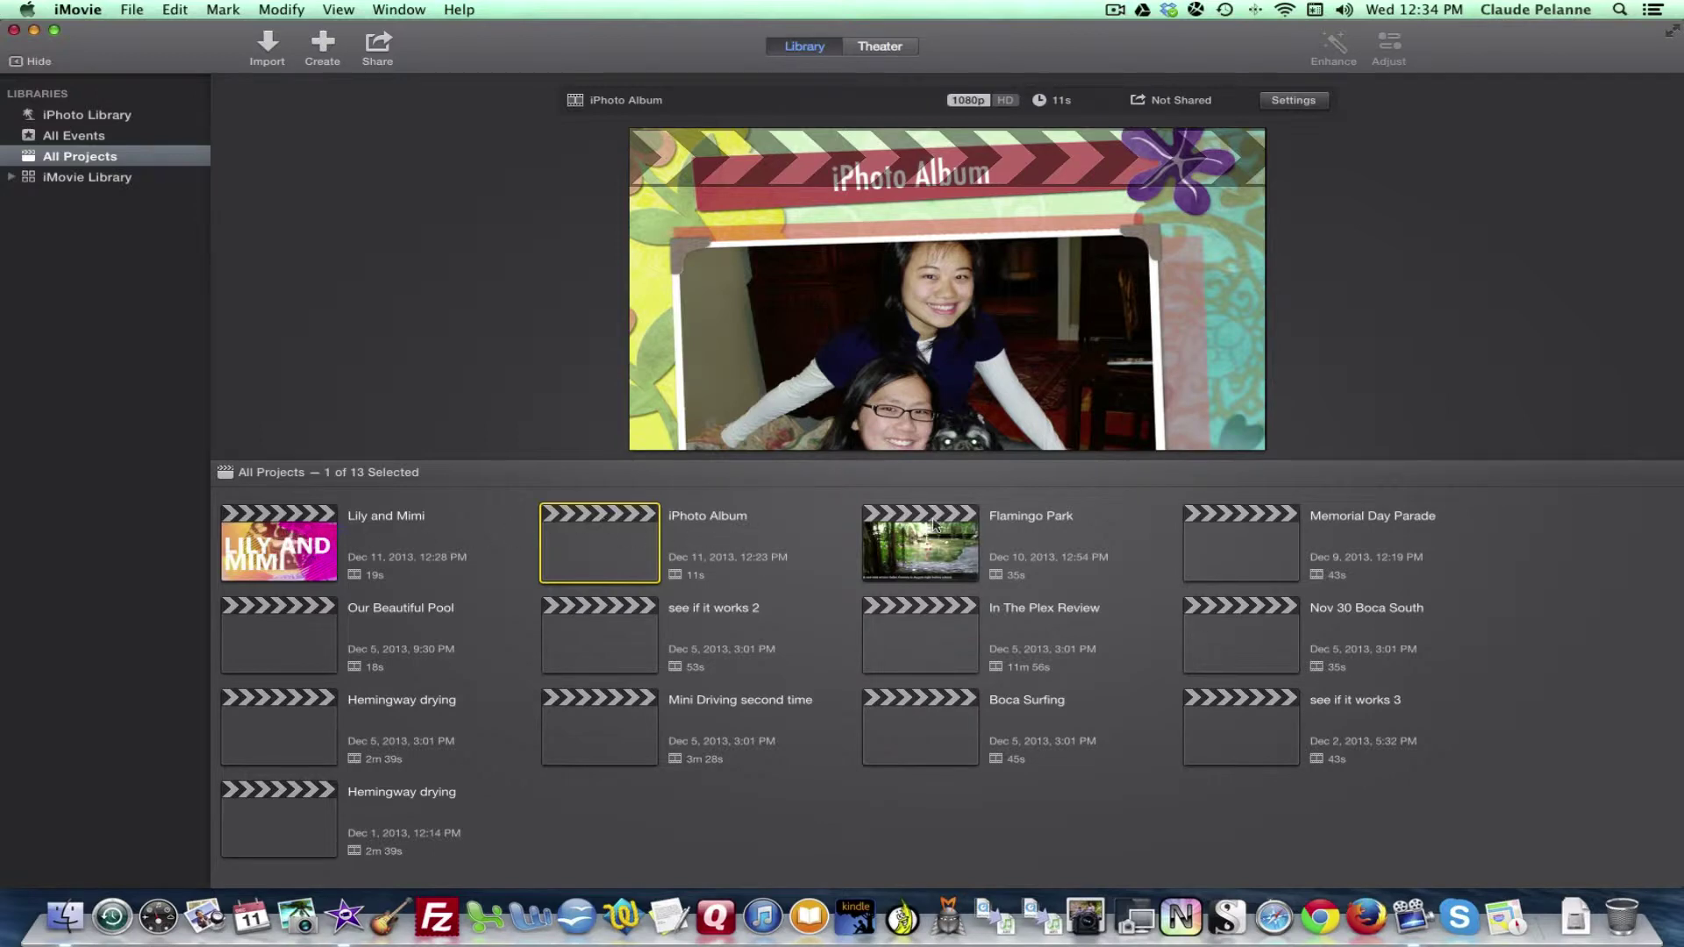
pyautogui.click(931, 548)
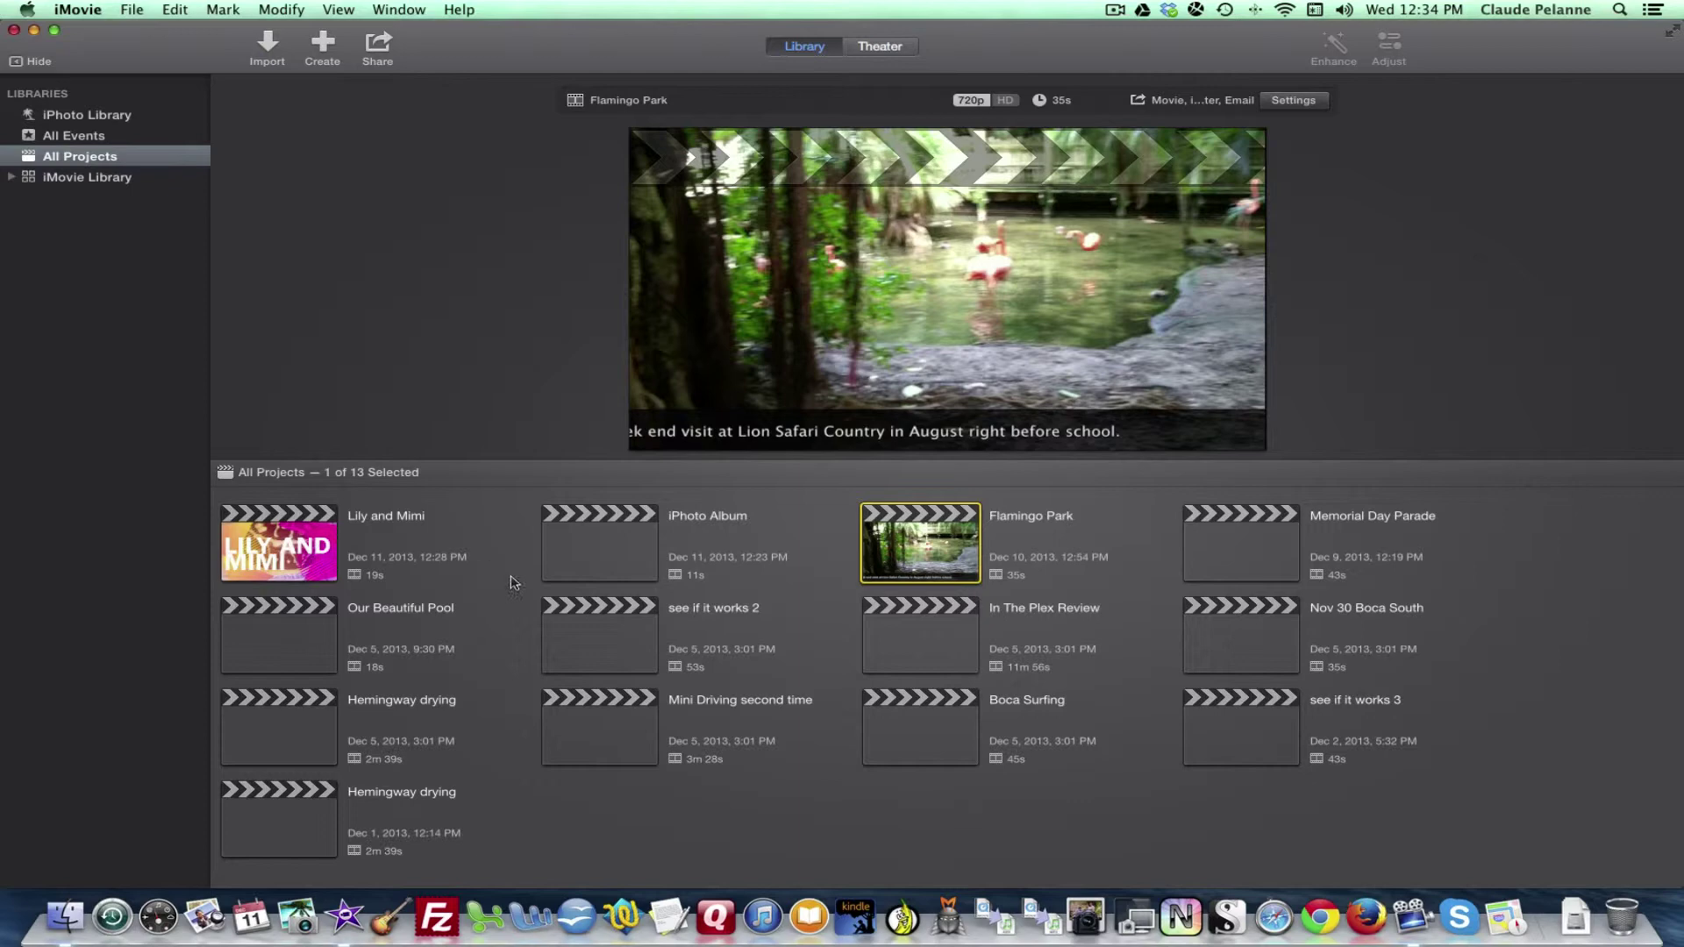
pyautogui.click(12, 178)
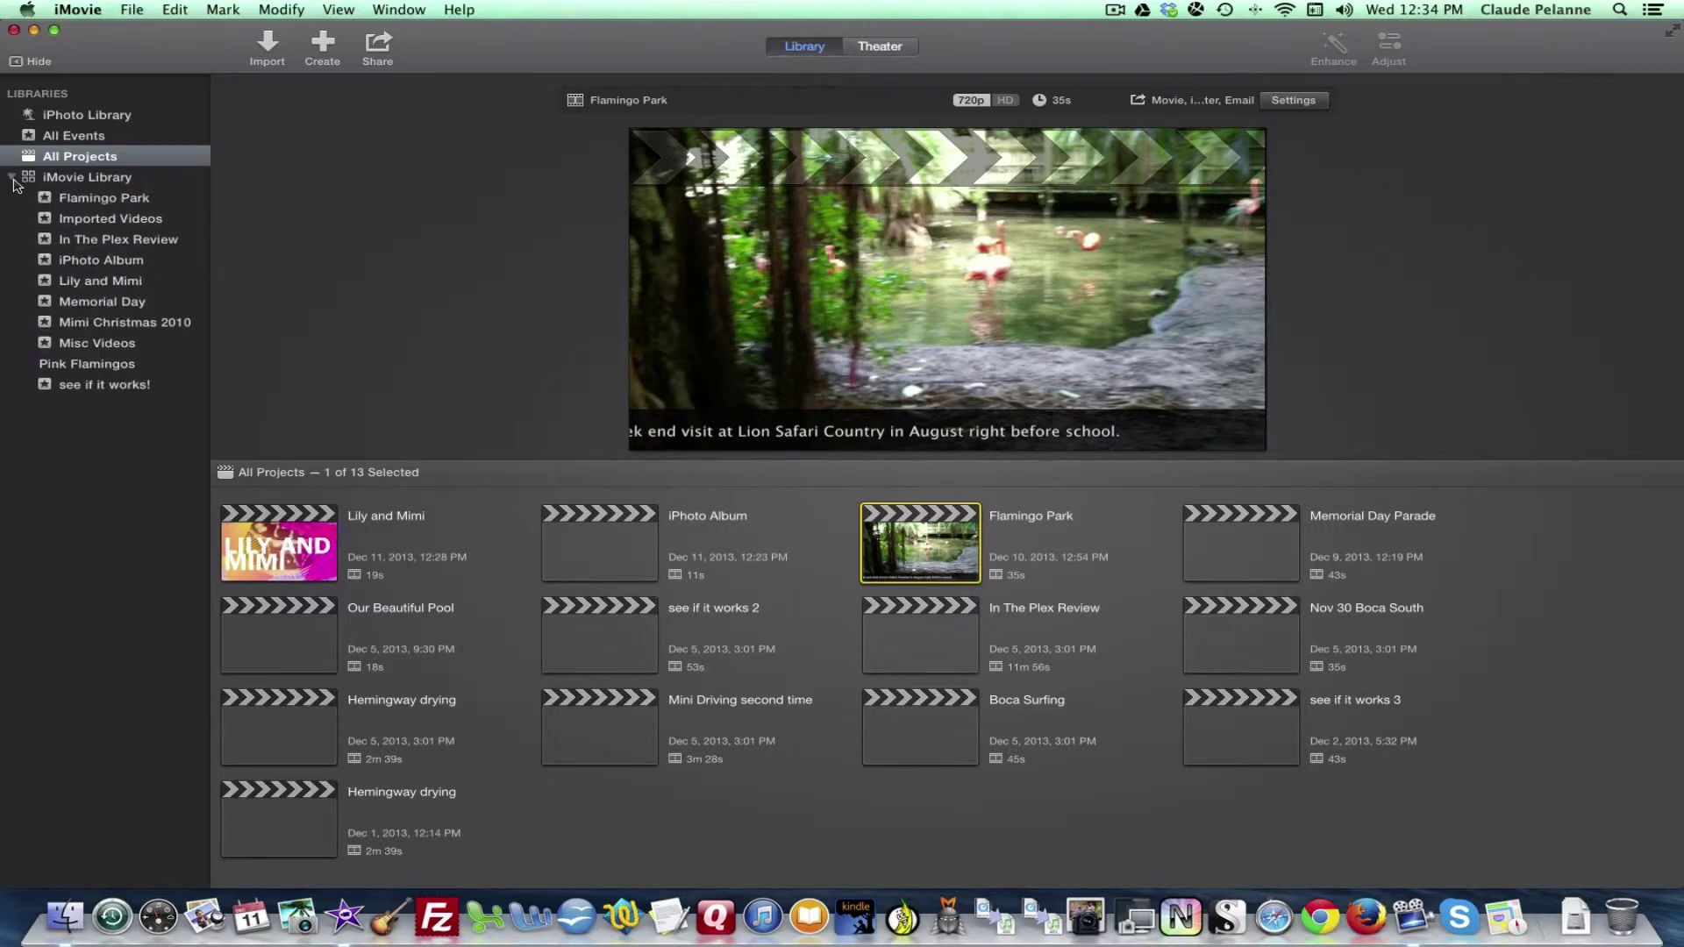
pyautogui.click(78, 179)
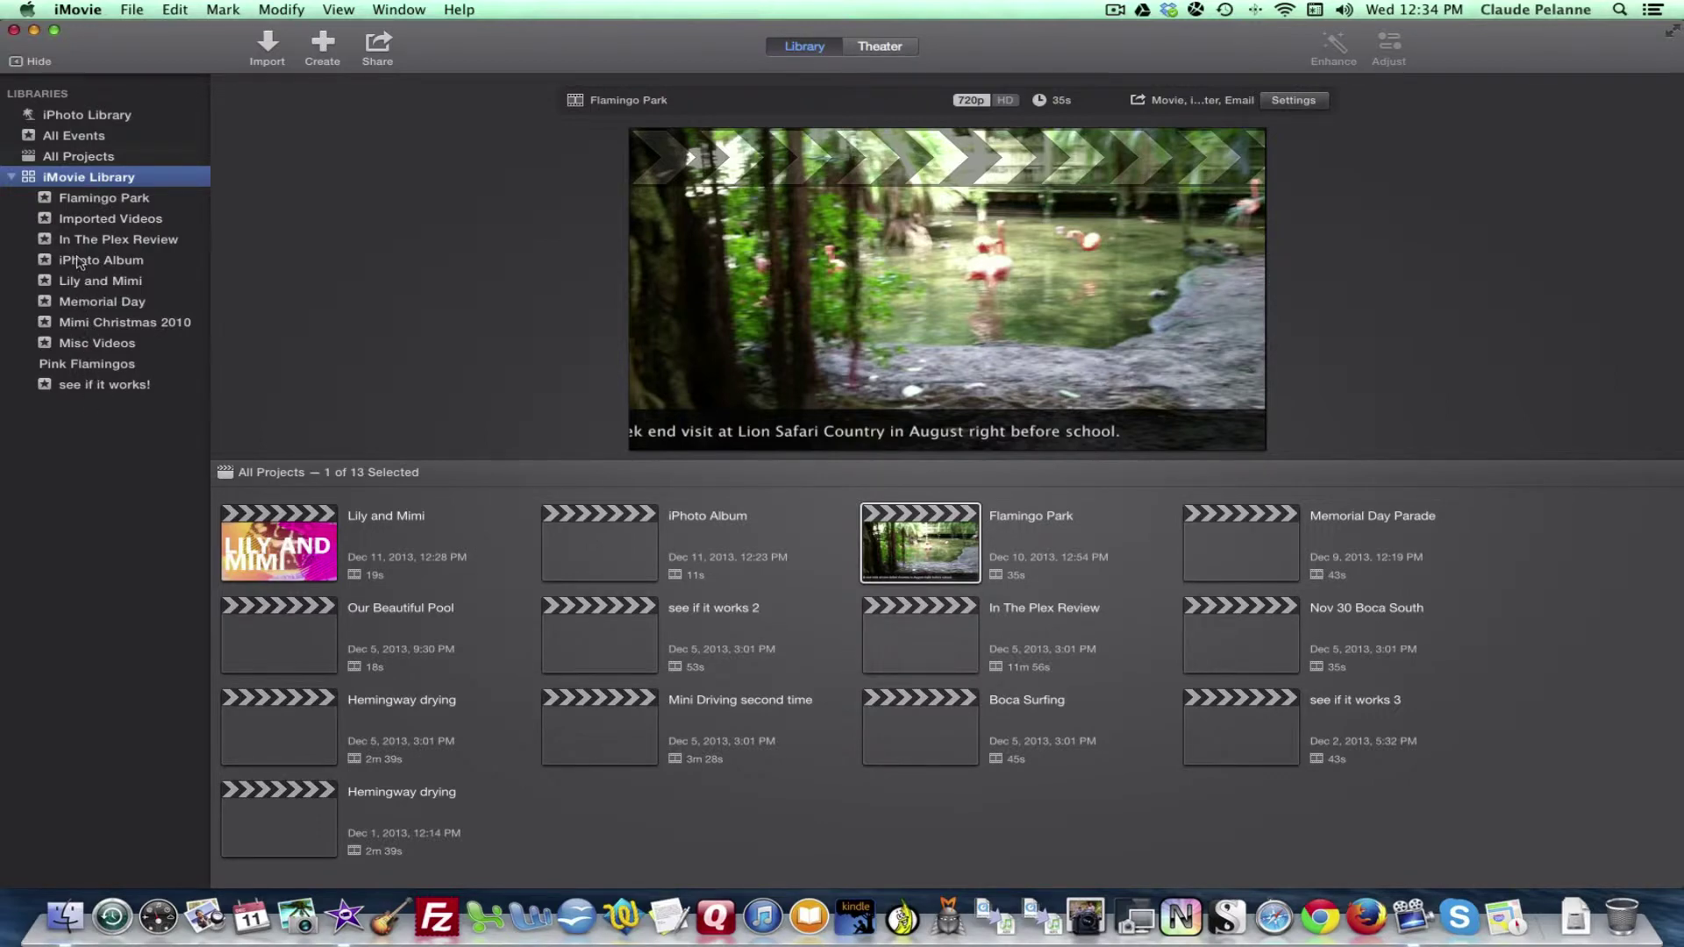
pyautogui.click(86, 199)
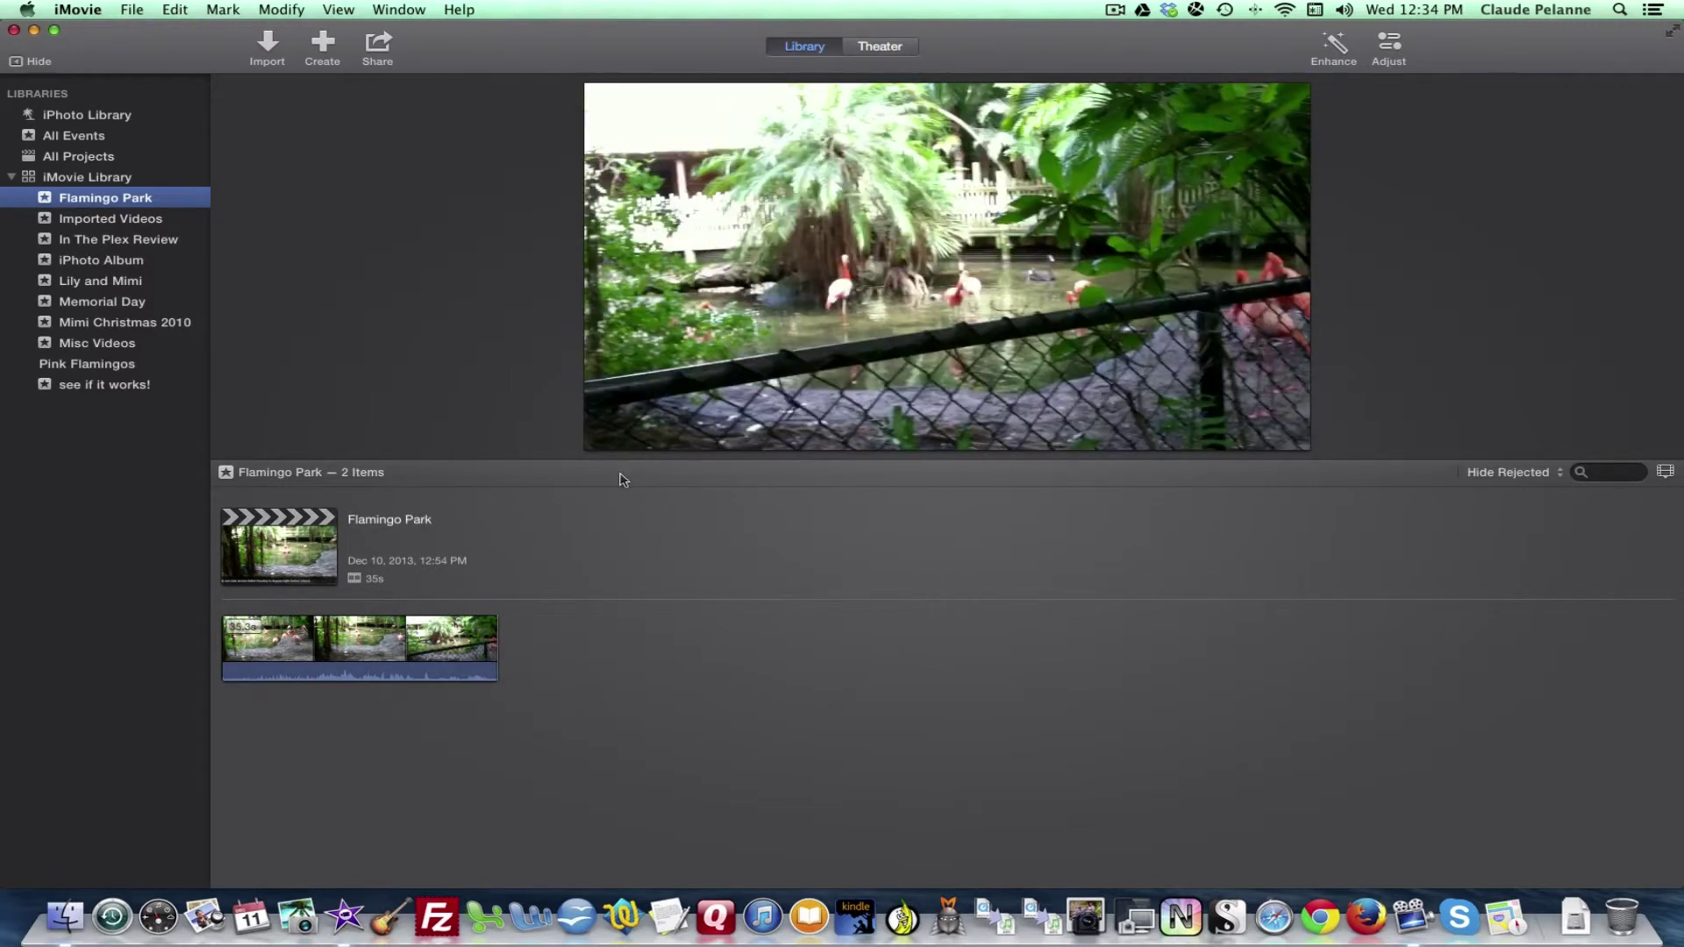
# - Open the Flamingo Park project for editing, then close the timeline and return to All Events
pyautogui.doubleClick(314, 561)
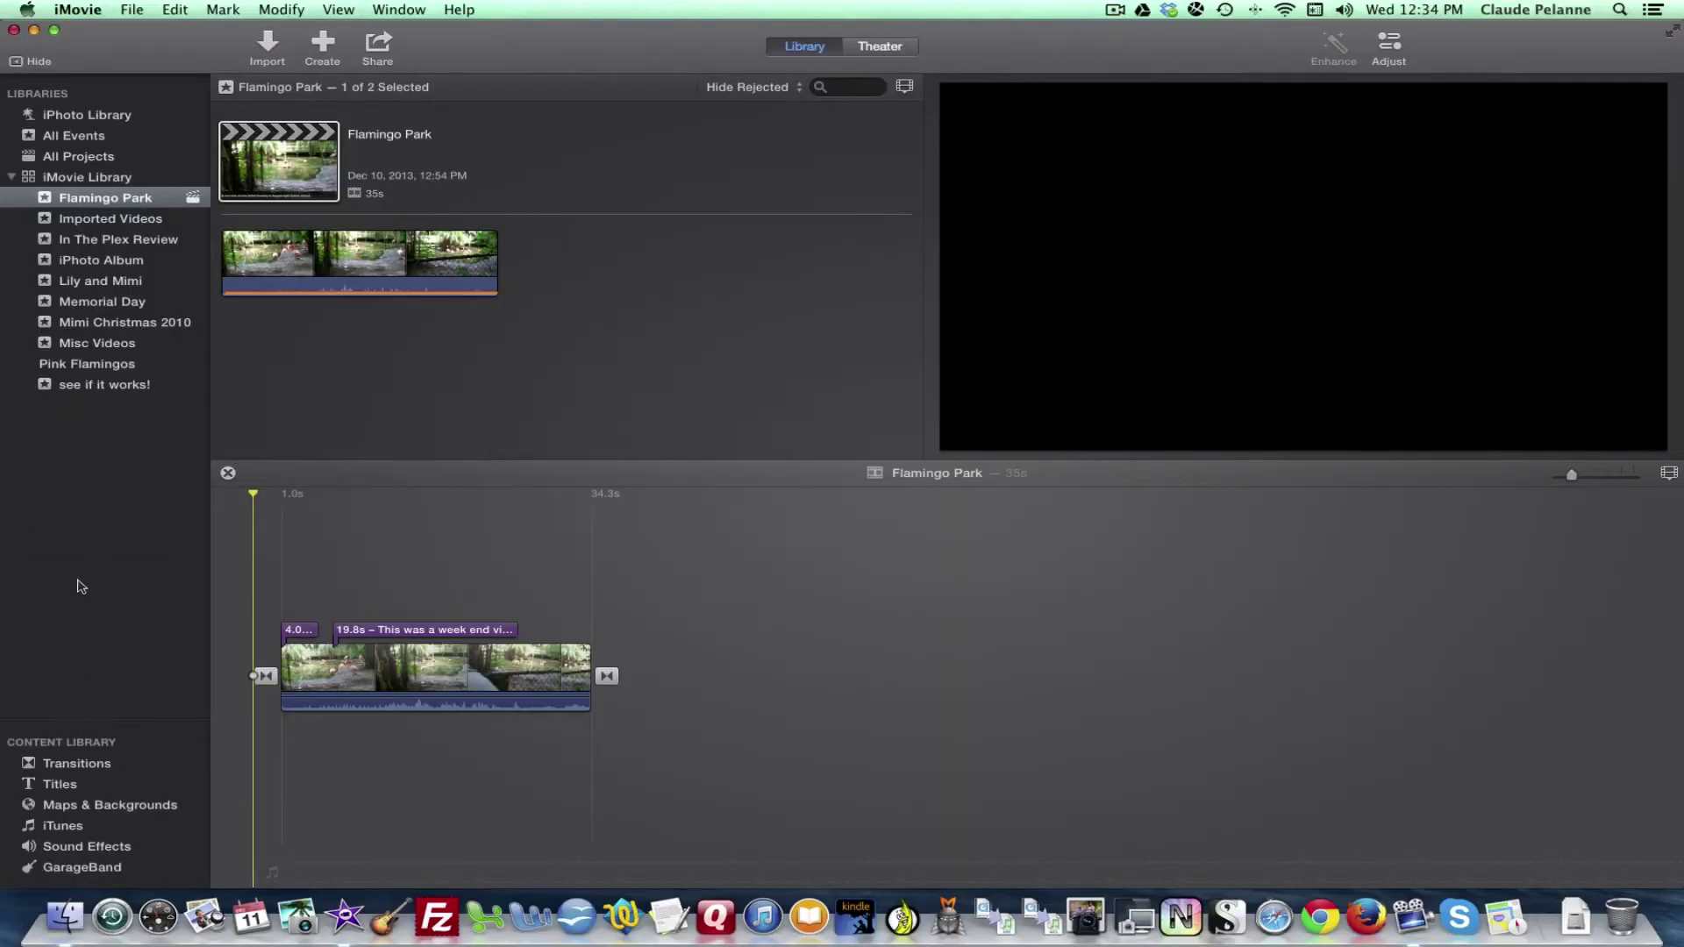
pyautogui.click(12, 178)
pyautogui.click(79, 157)
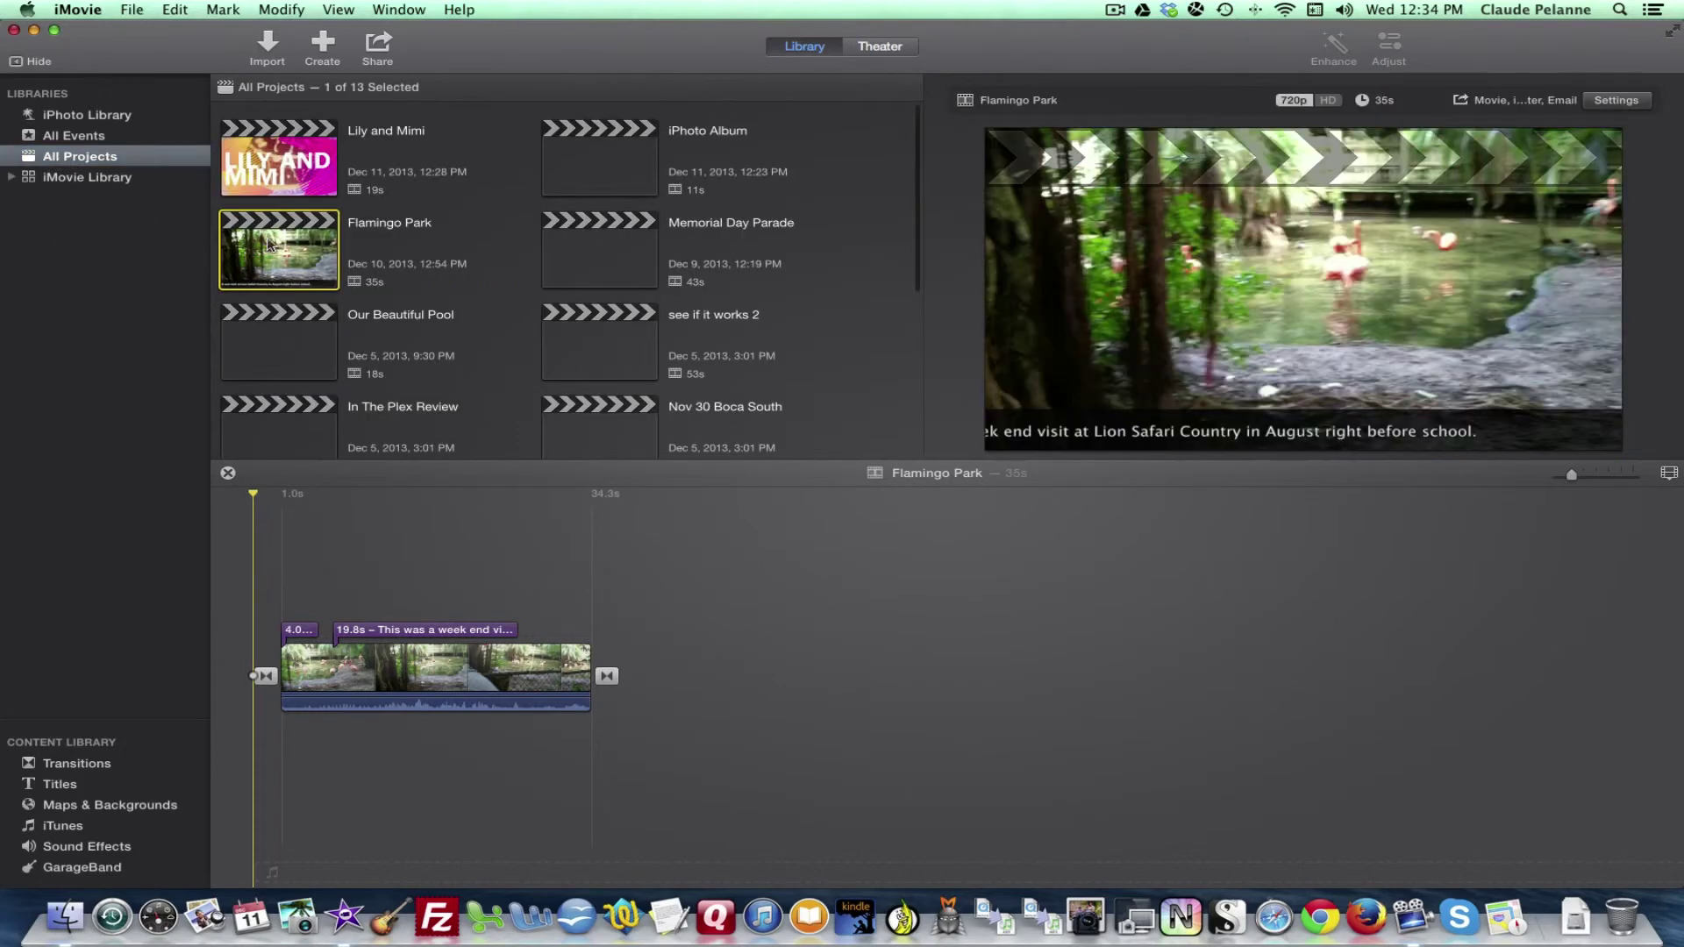
pyautogui.click(228, 474)
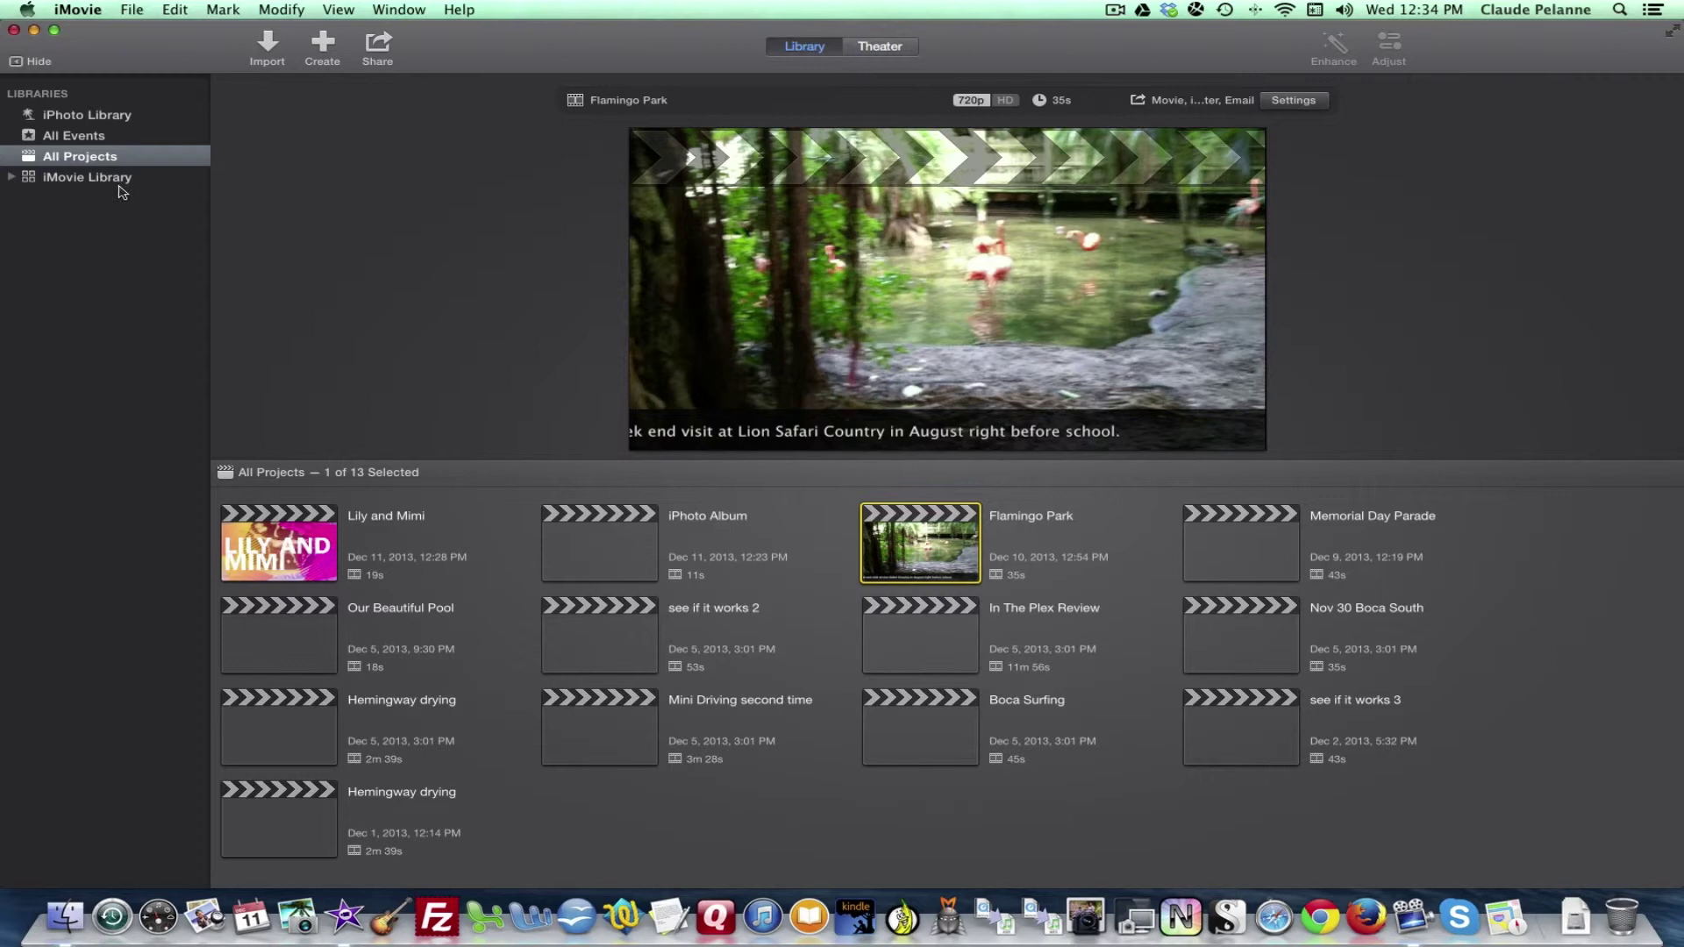
pyautogui.click(81, 140)
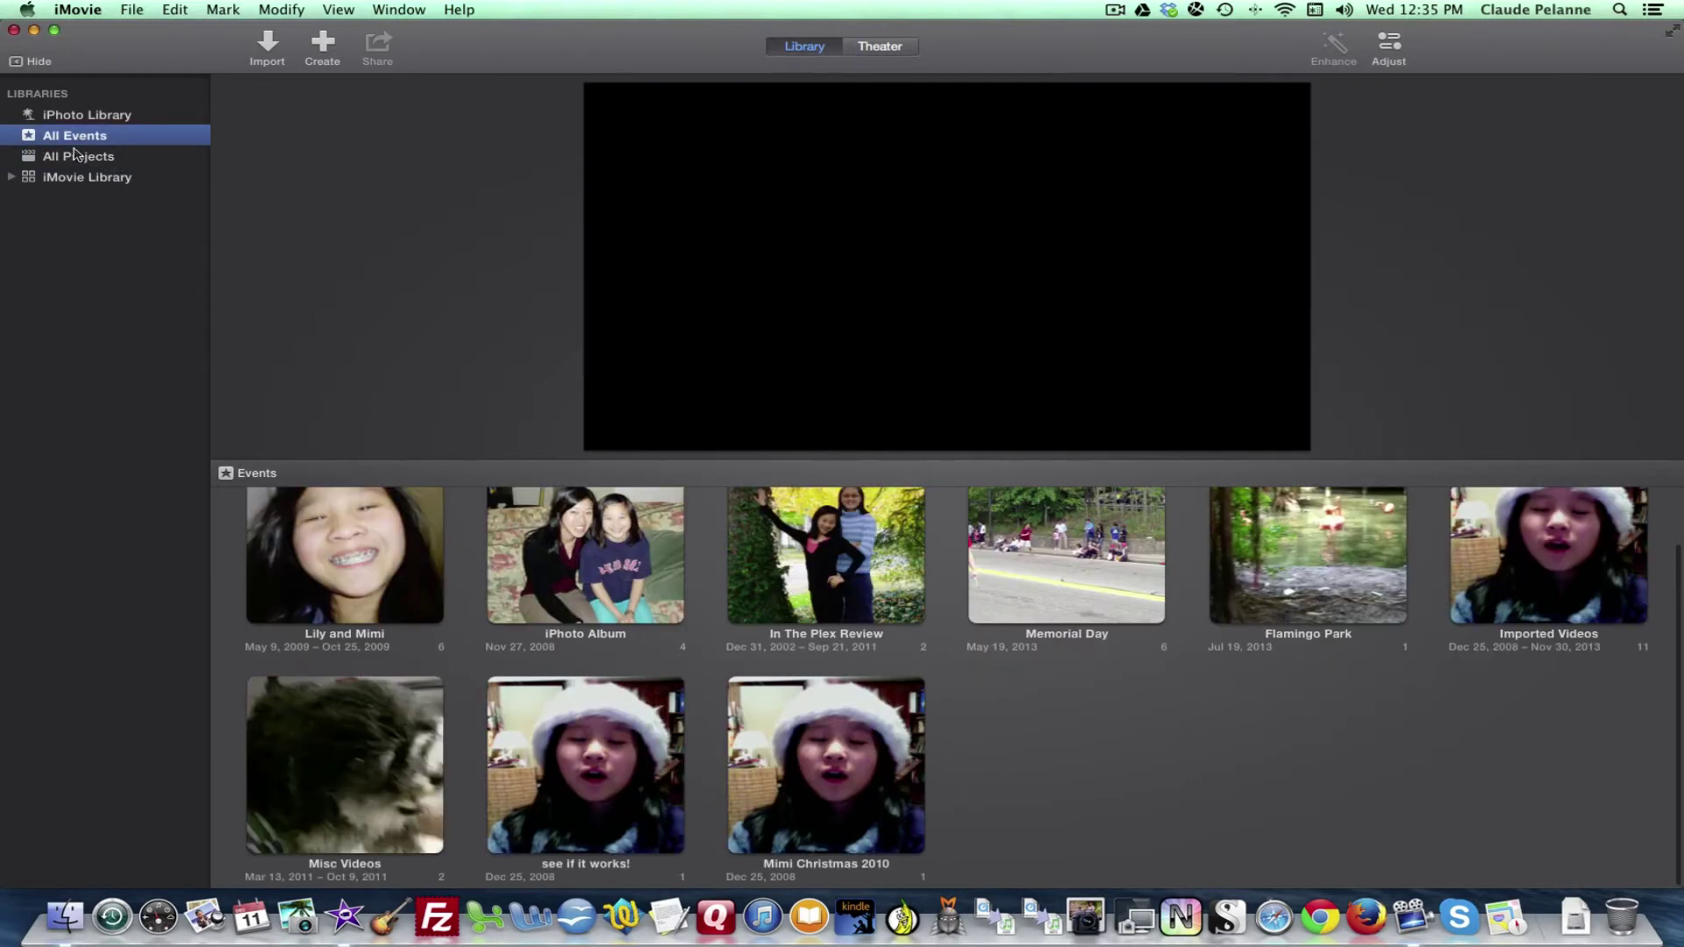
# - Visit iPhoto Library, All Events and All Projects, then open the Flamingo Park event's project and clip
pyautogui.click(56, 116)
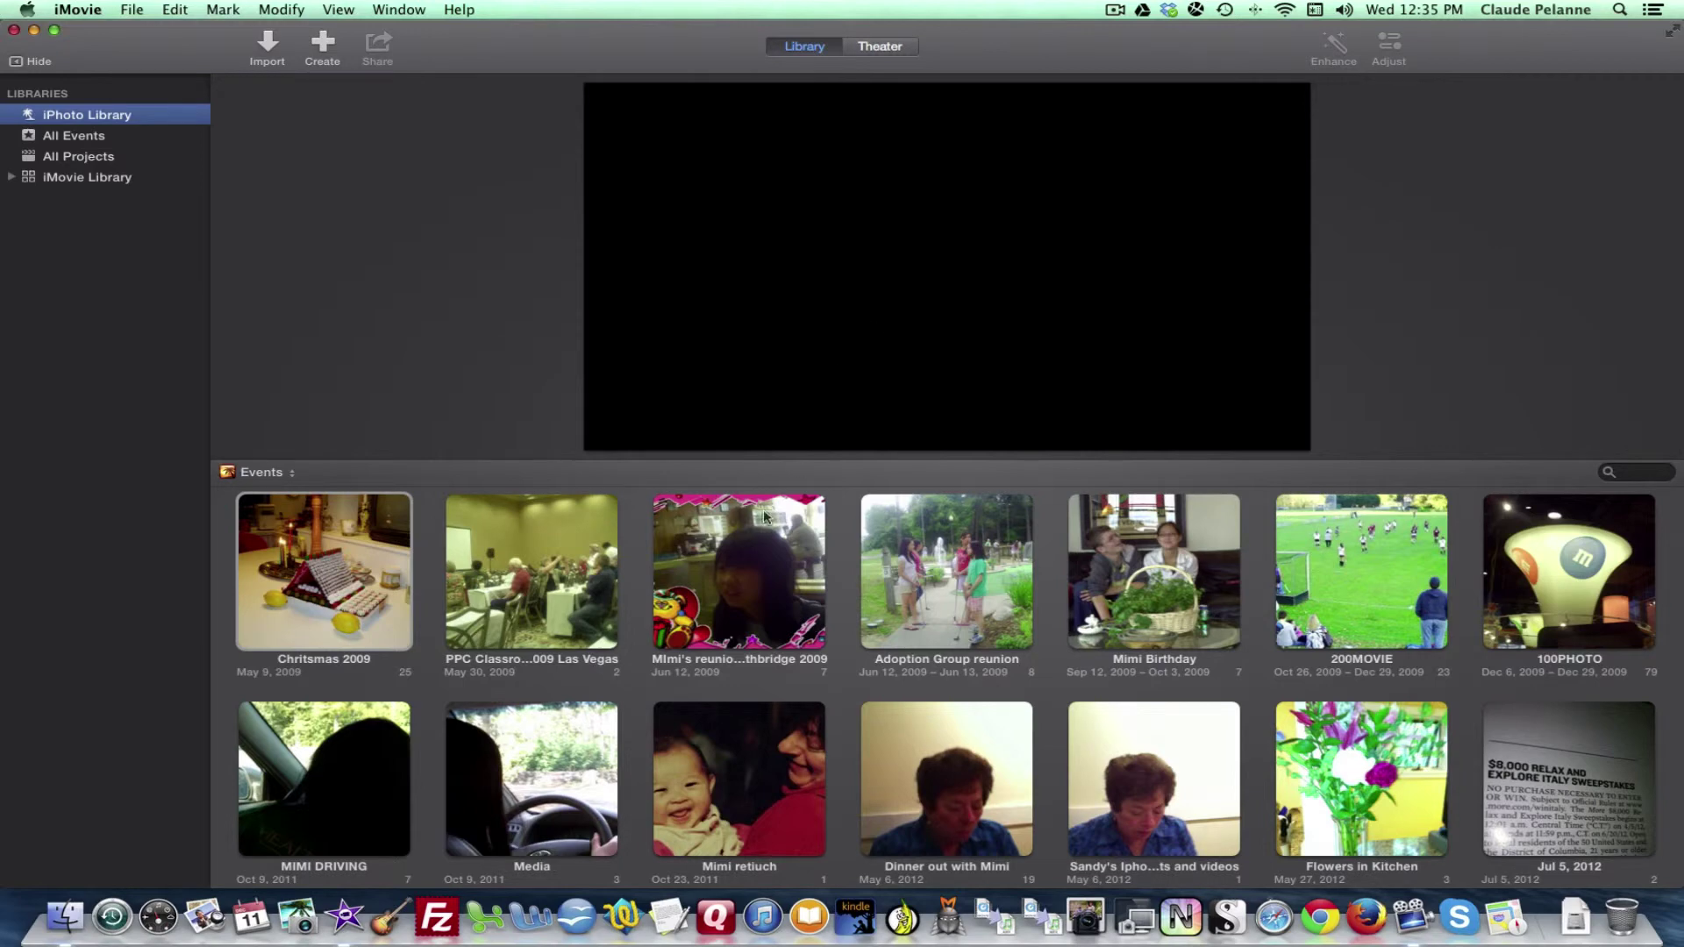
pyautogui.click(405, 568)
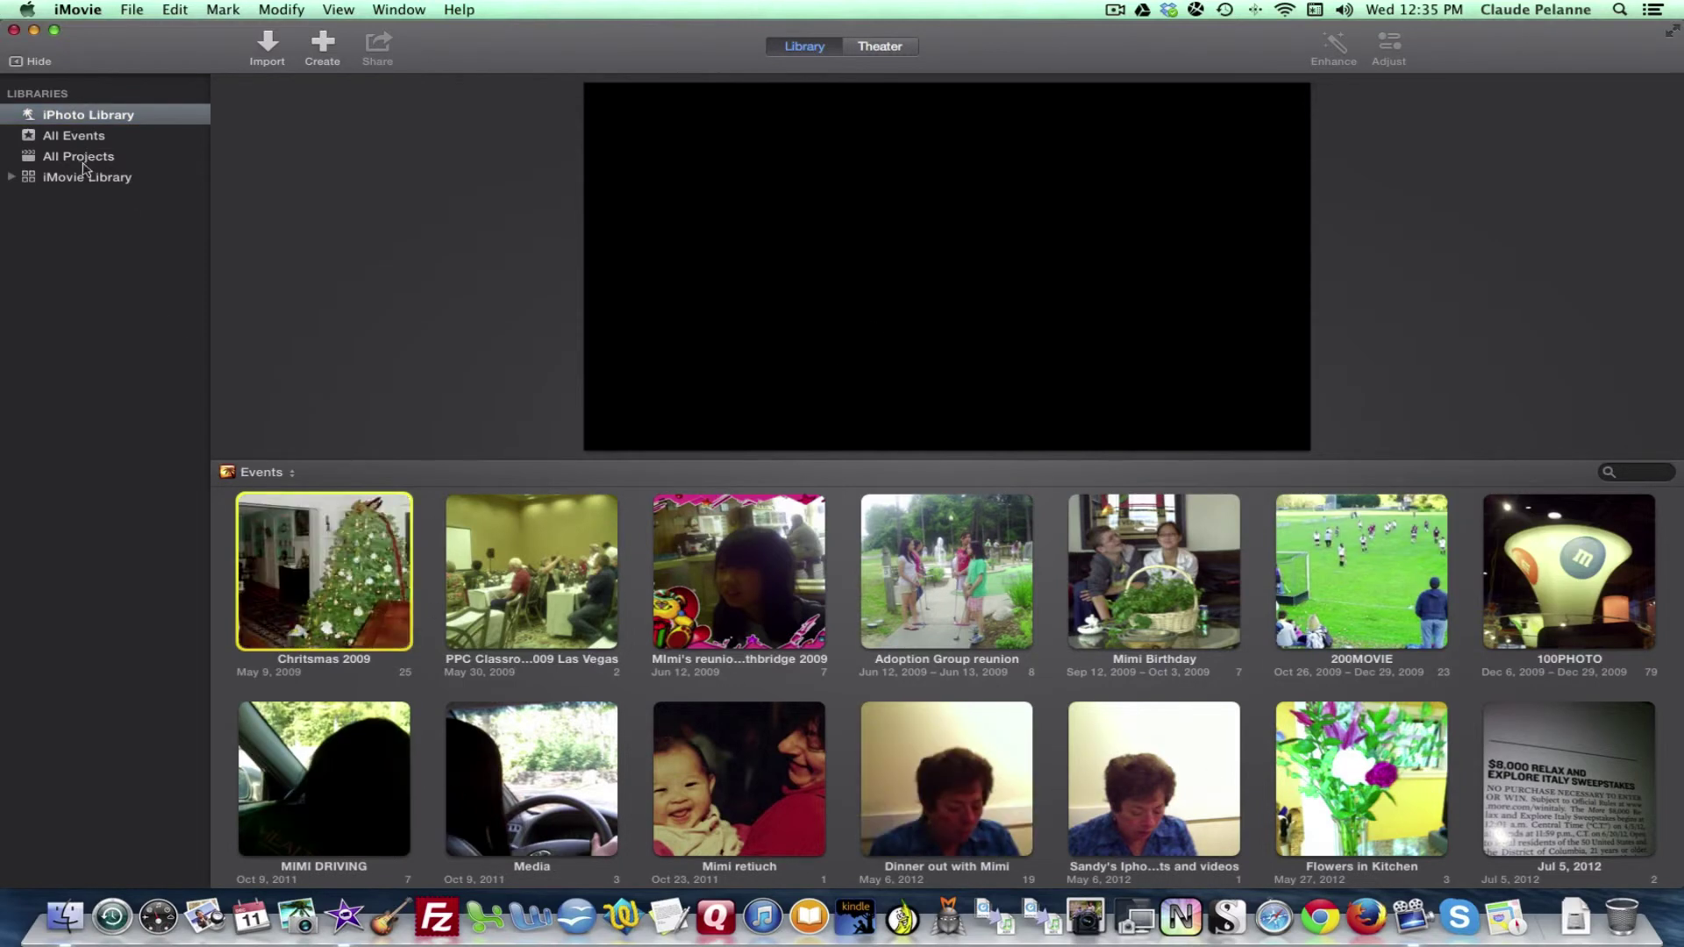
pyautogui.click(74, 138)
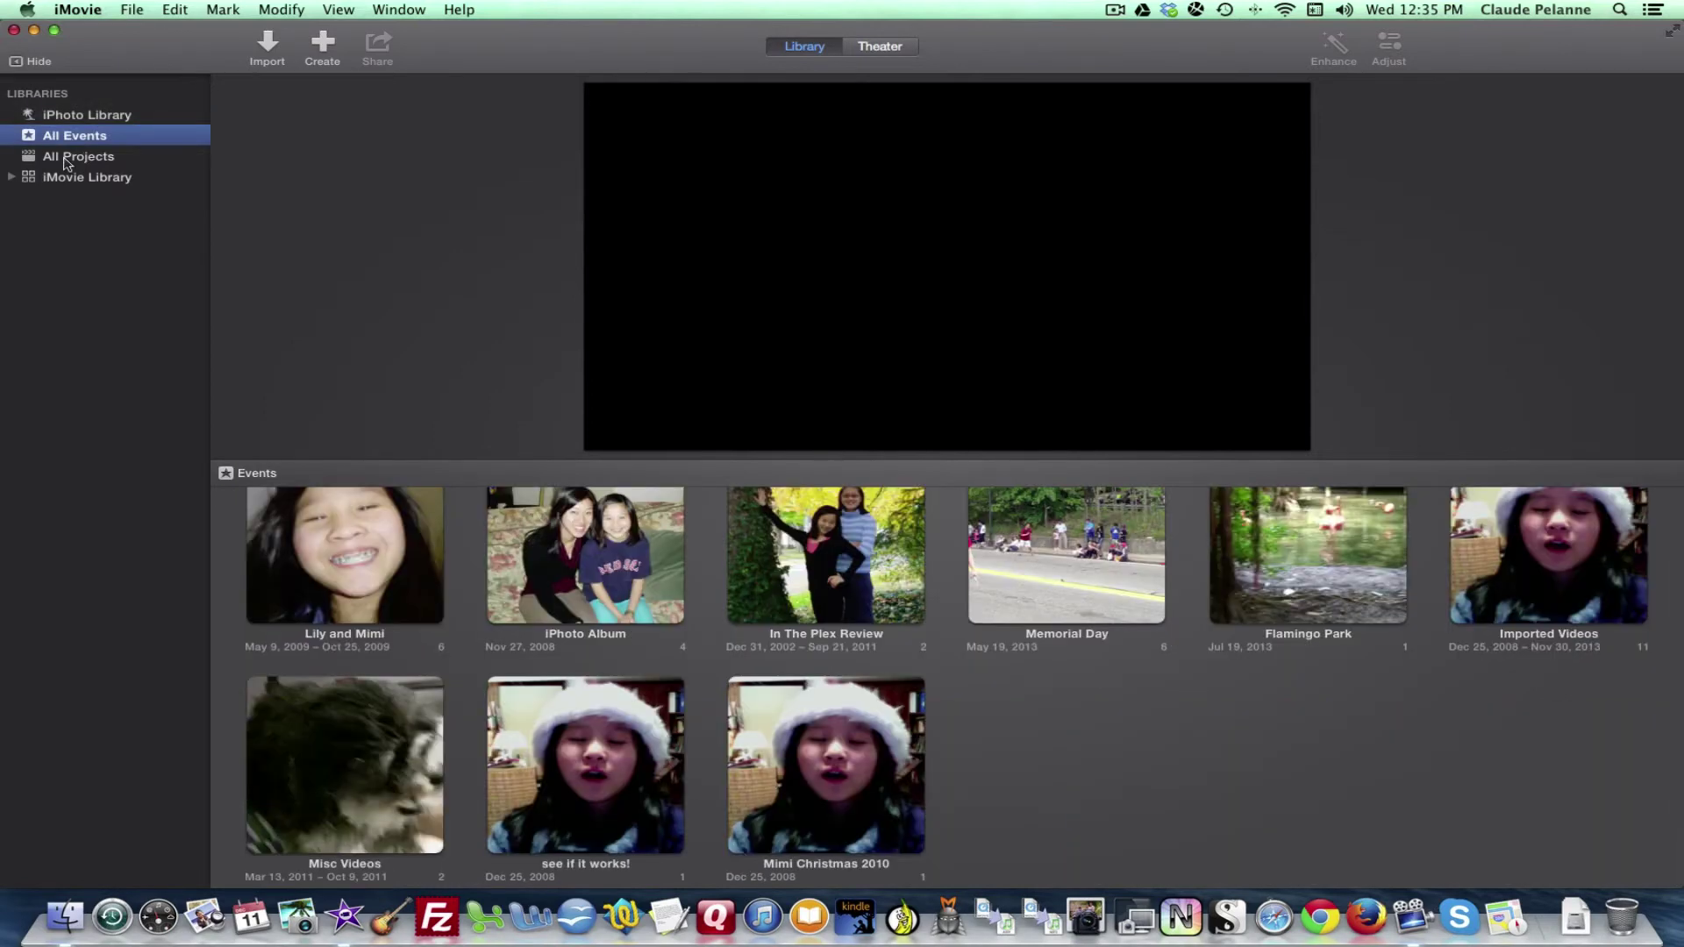
pyautogui.click(67, 162)
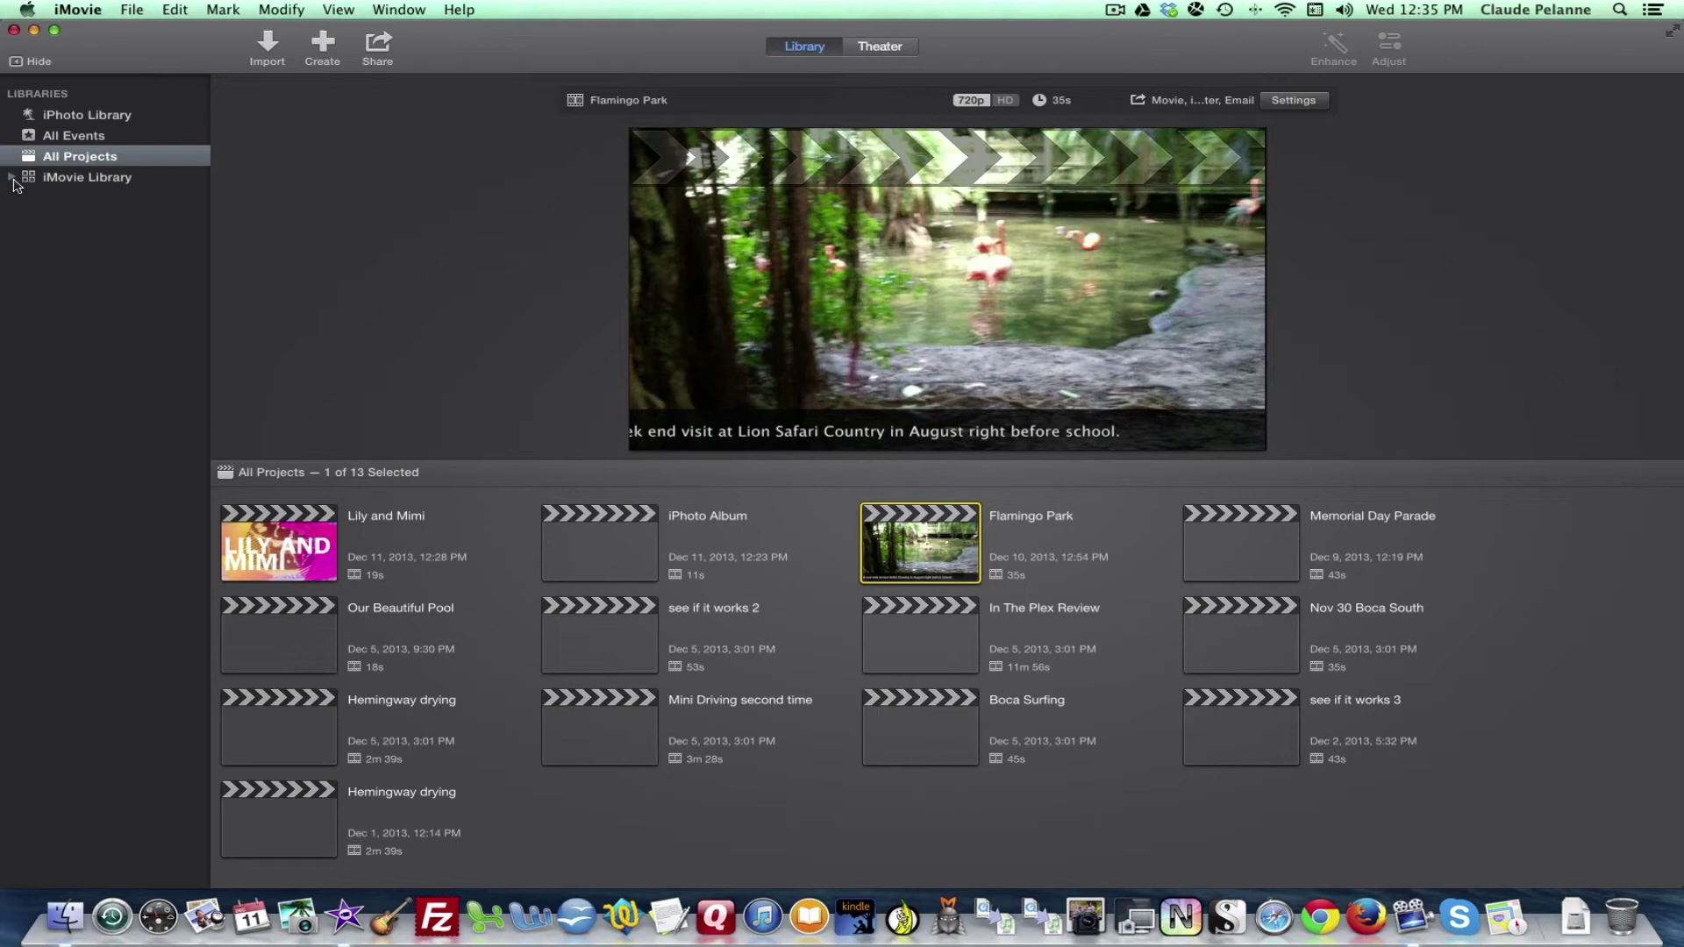
pyautogui.click(12, 178)
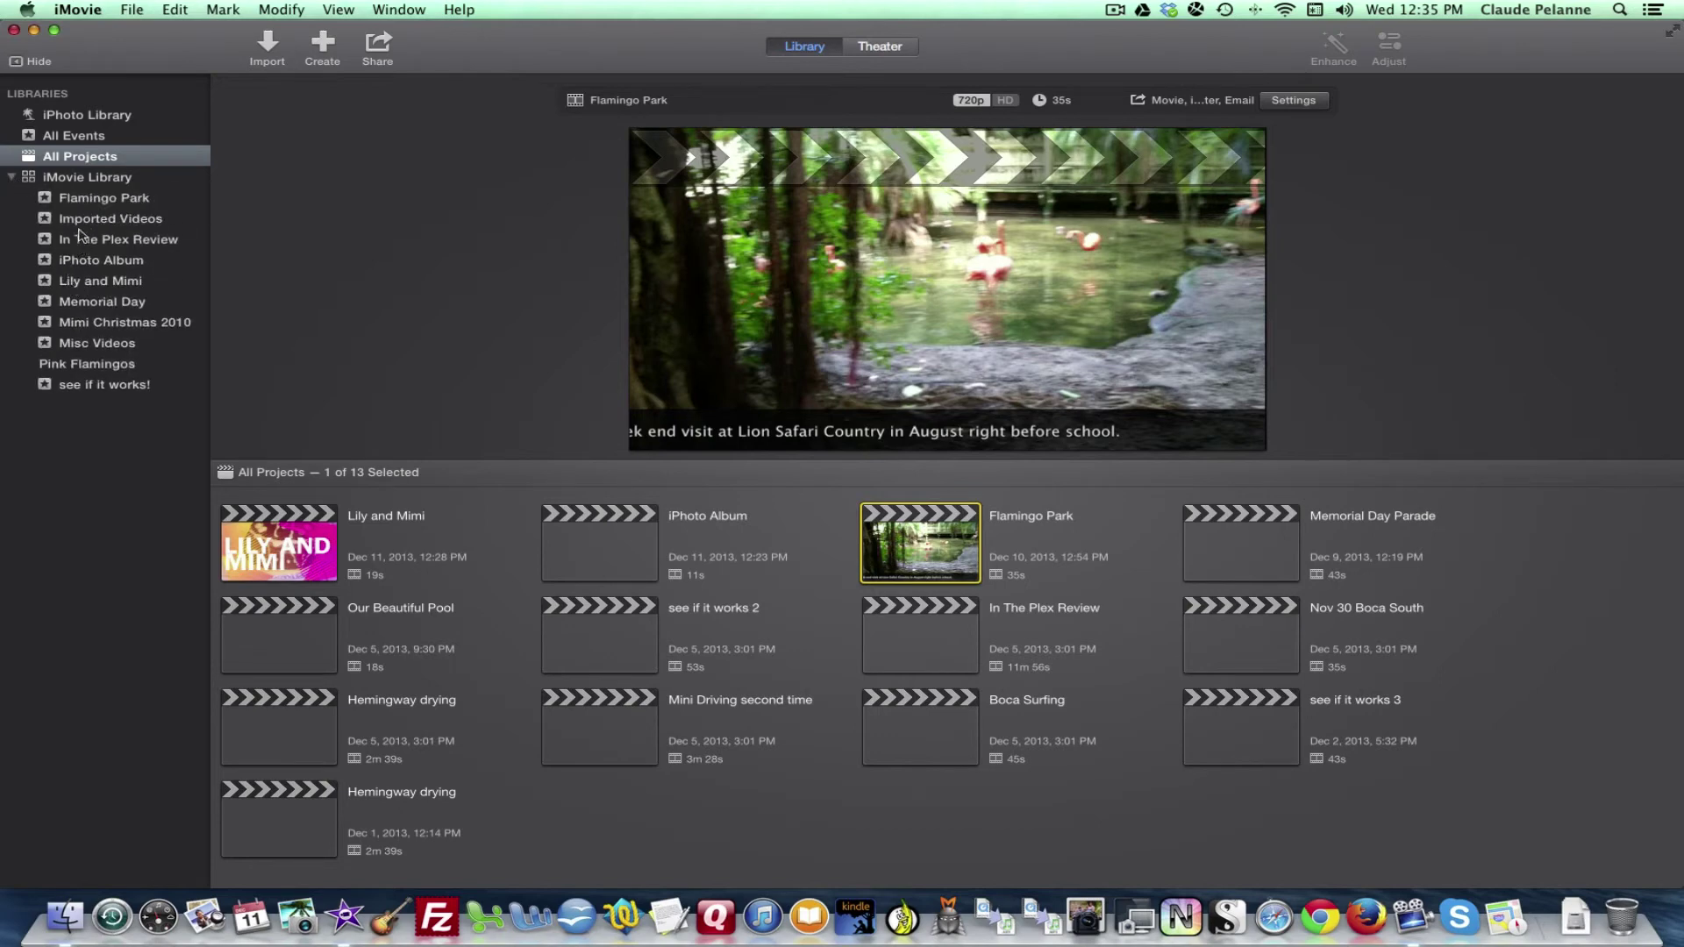
pyautogui.click(79, 200)
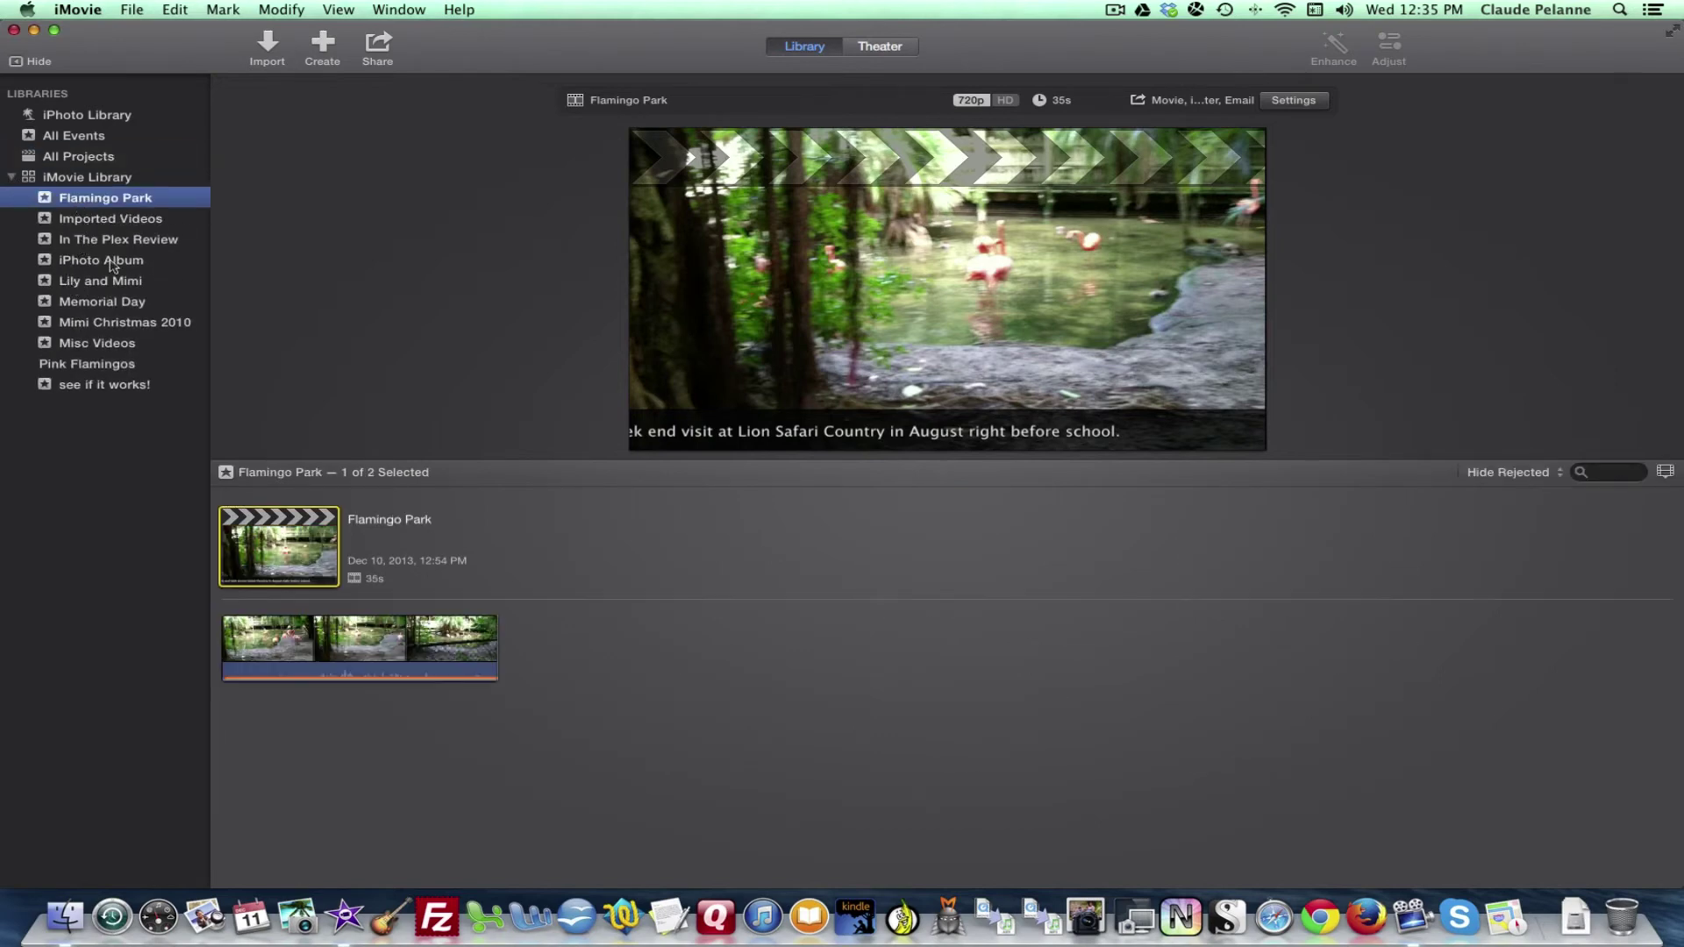
# - Reopen the Flamingo Park project in the timeline and collapse the iMovie Library list
pyautogui.doubleClick(268, 542)
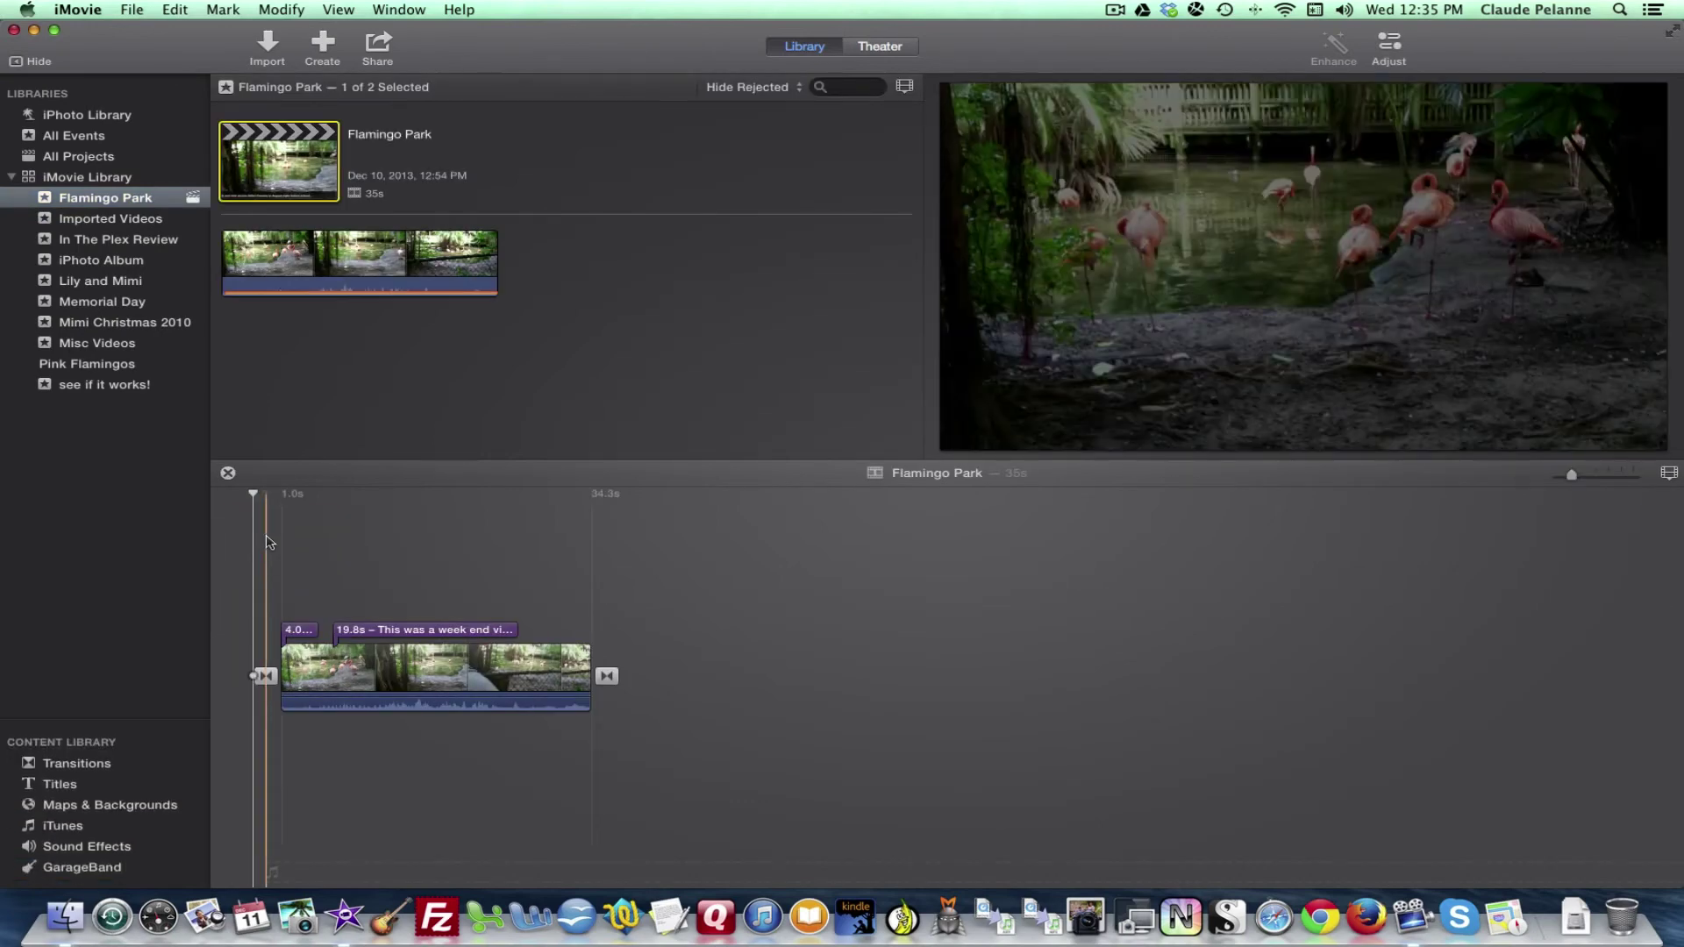
pyautogui.click(10, 177)
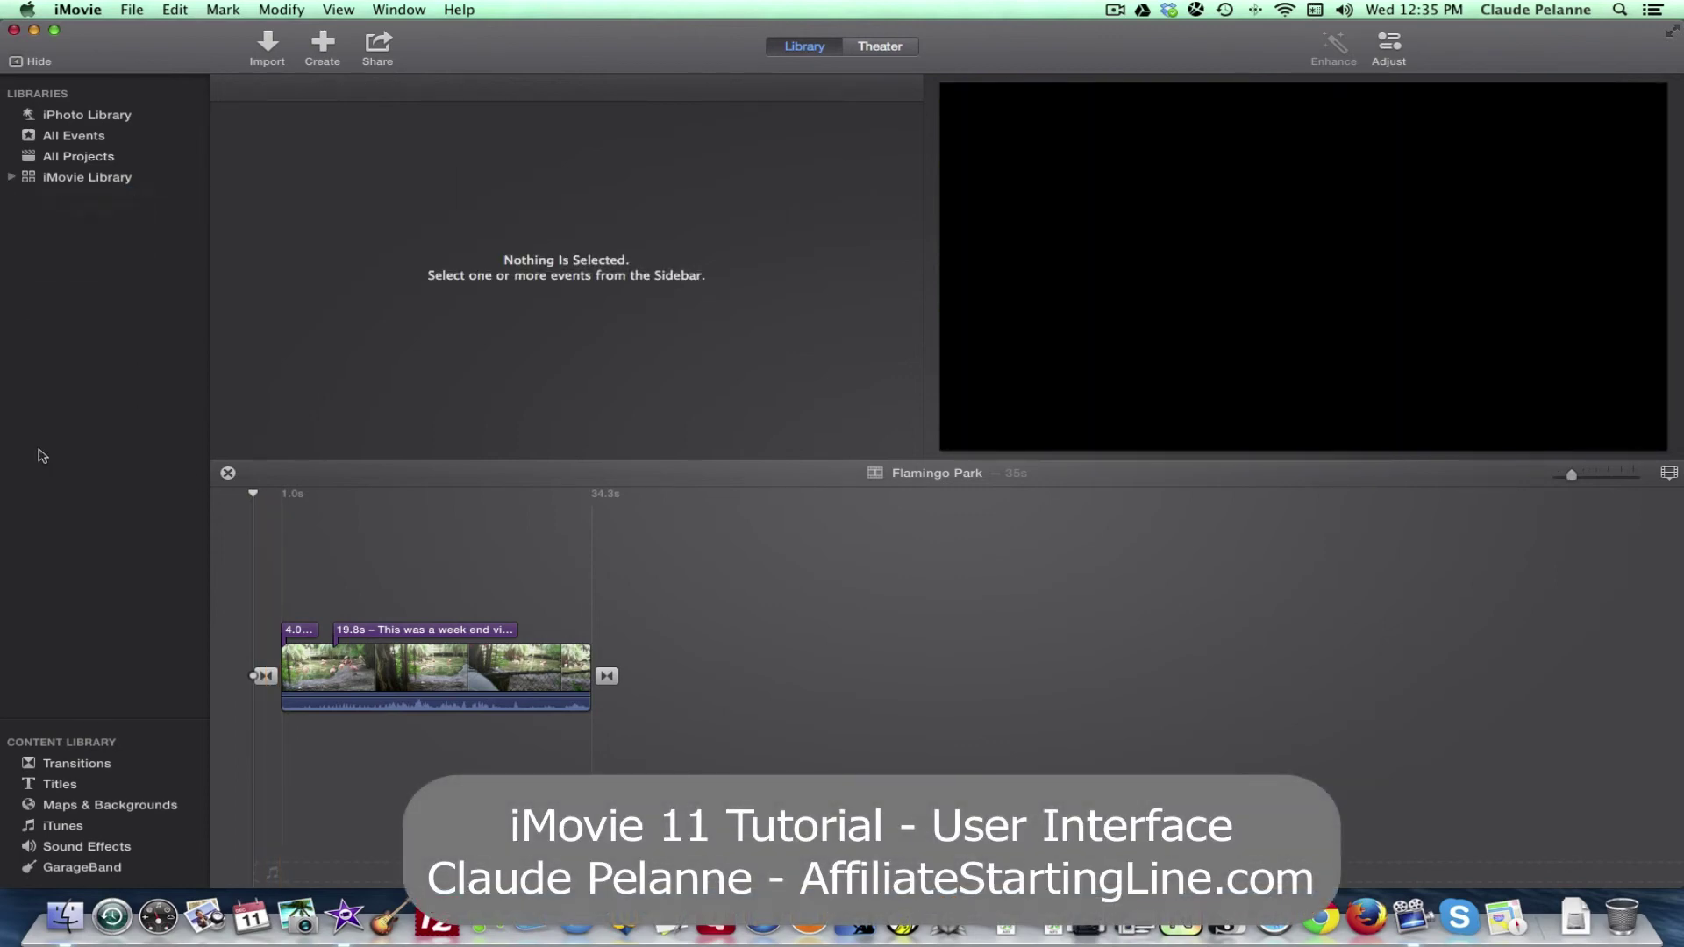